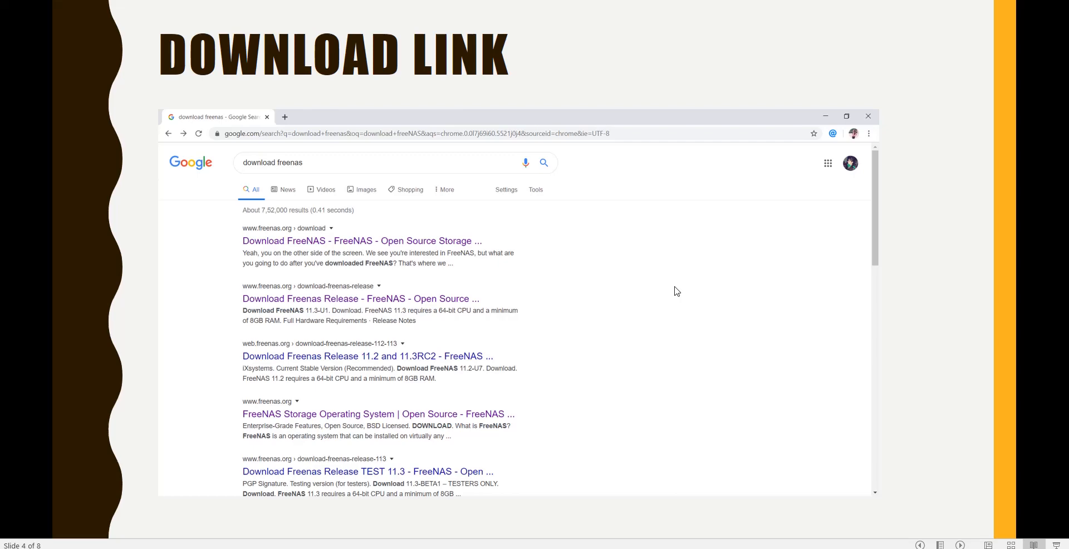
click(677, 291)
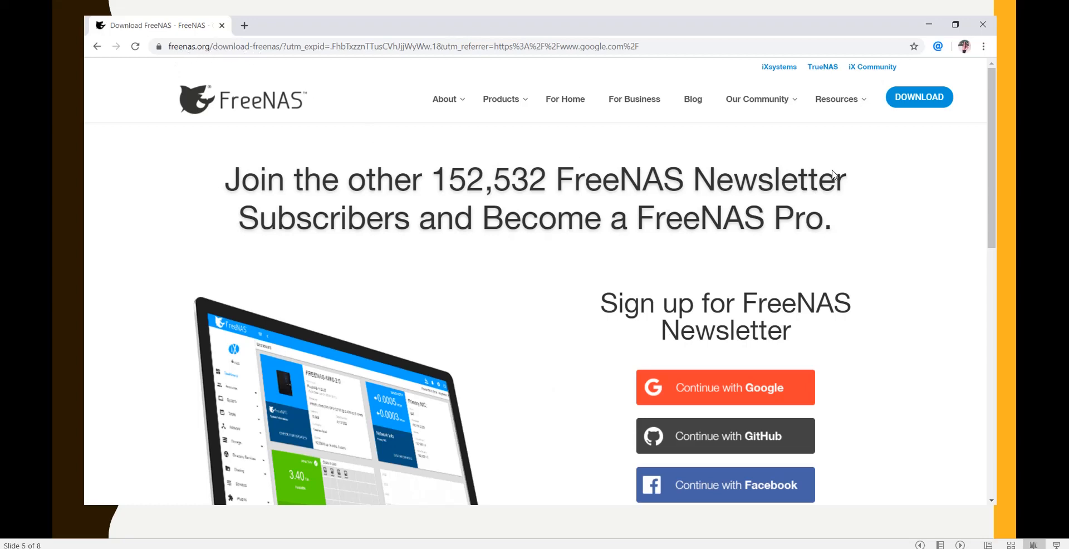
click(801, 352)
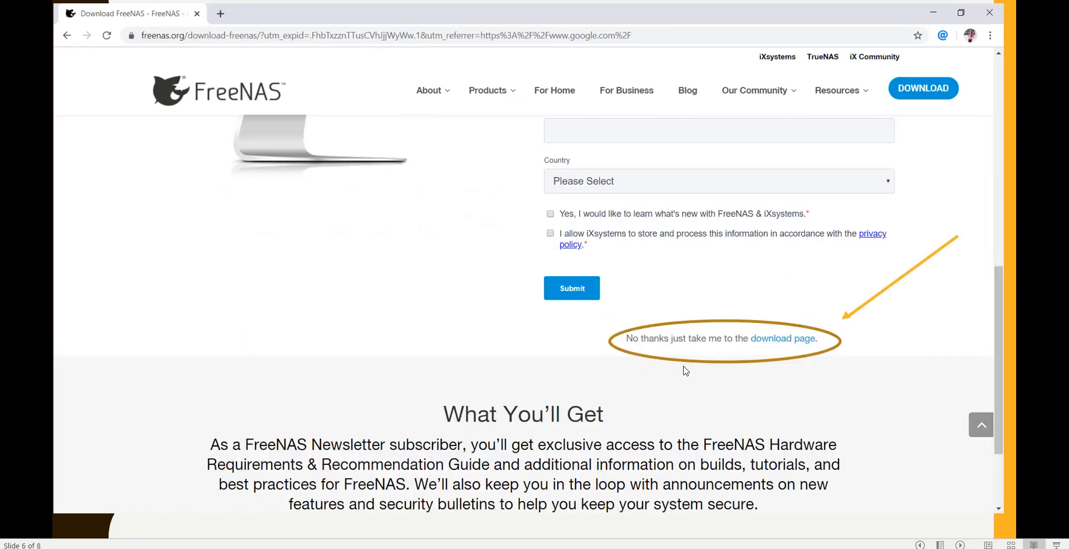
click(785, 351)
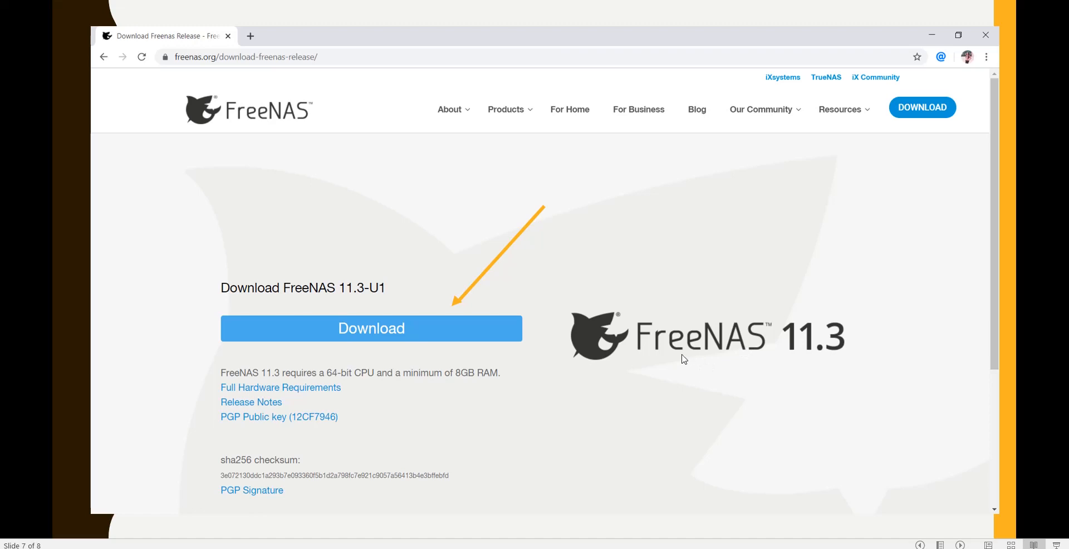
click(814, 360)
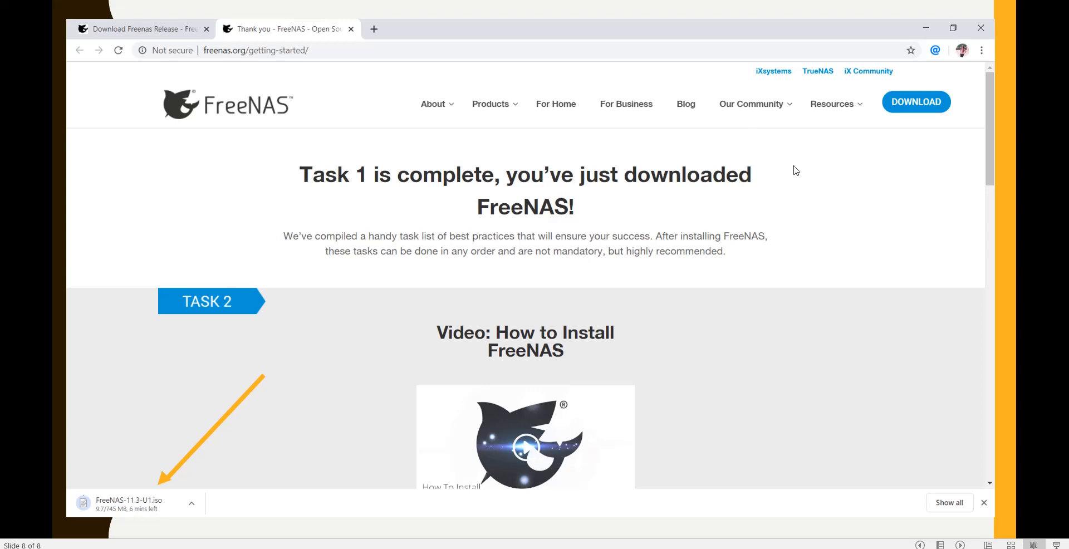
click(687, 255)
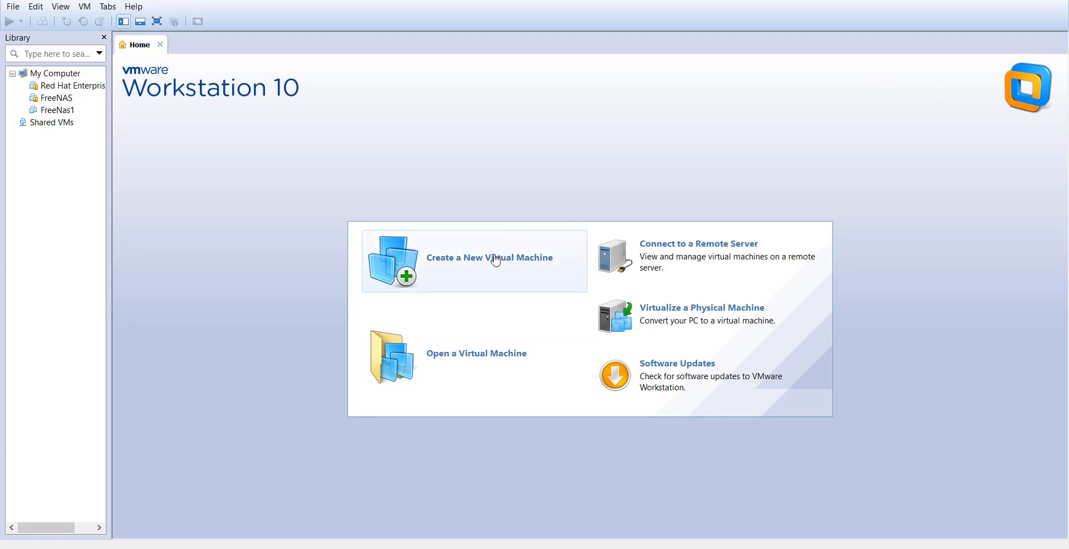
Start a new virtual machine with the Typical configuration, using the installer image F:\Set_Ups\FreeNAS-11.2-U7.iso
click(458, 265)
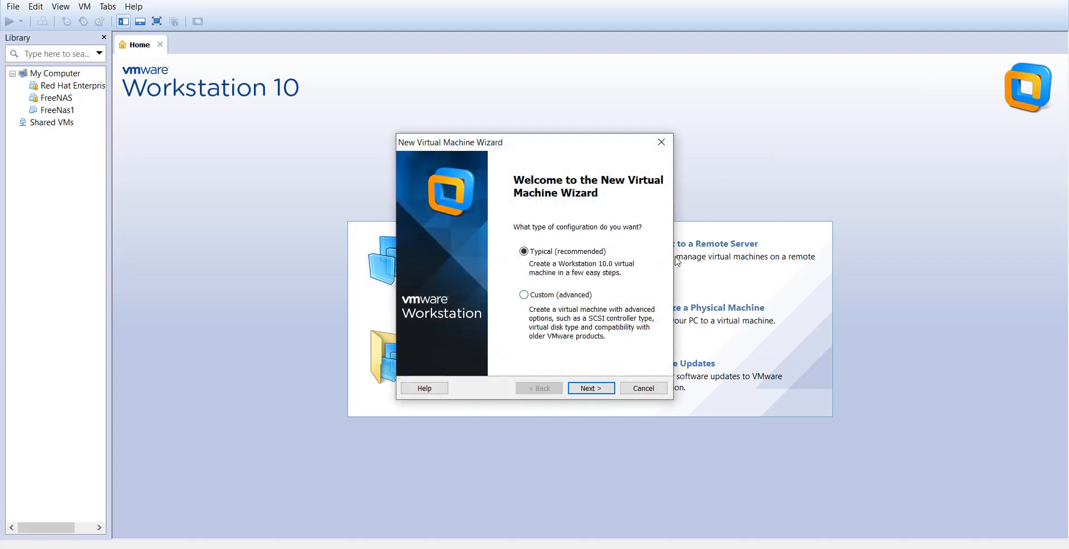
click(587, 389)
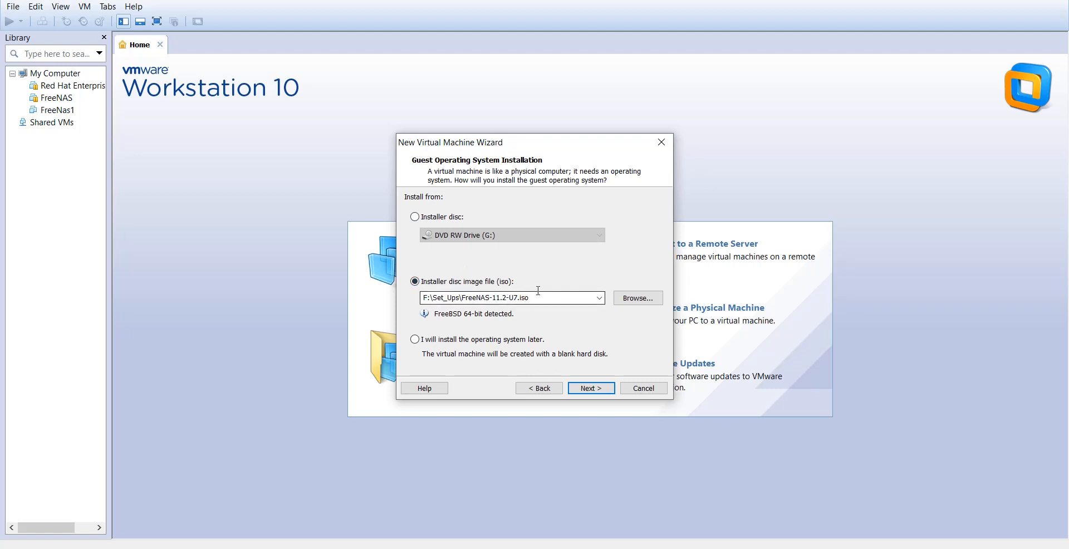
click(600, 392)
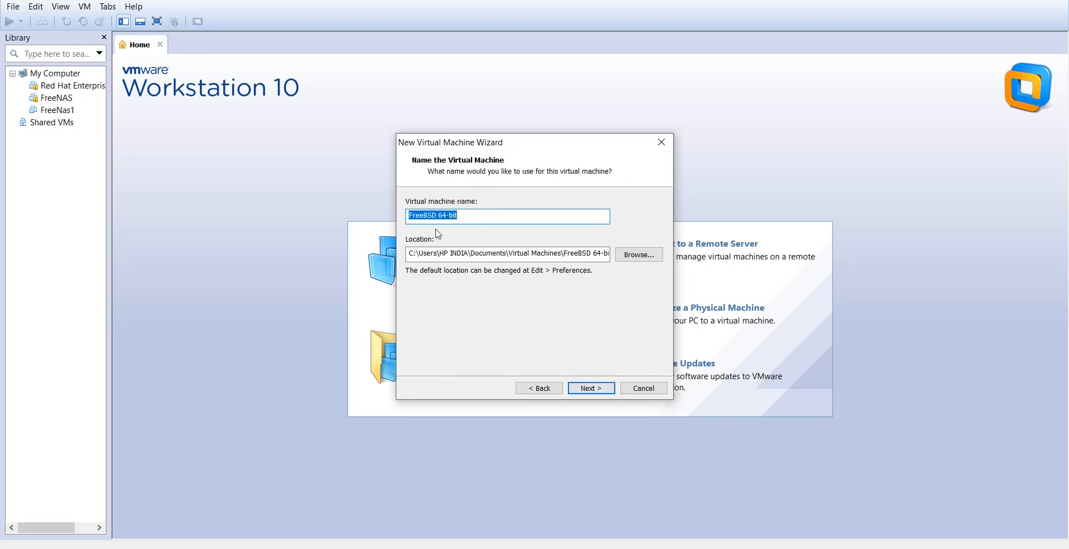
Name the virtual machine FREENAS_MACHINE and keep the default location for its files
key(BackSpace)
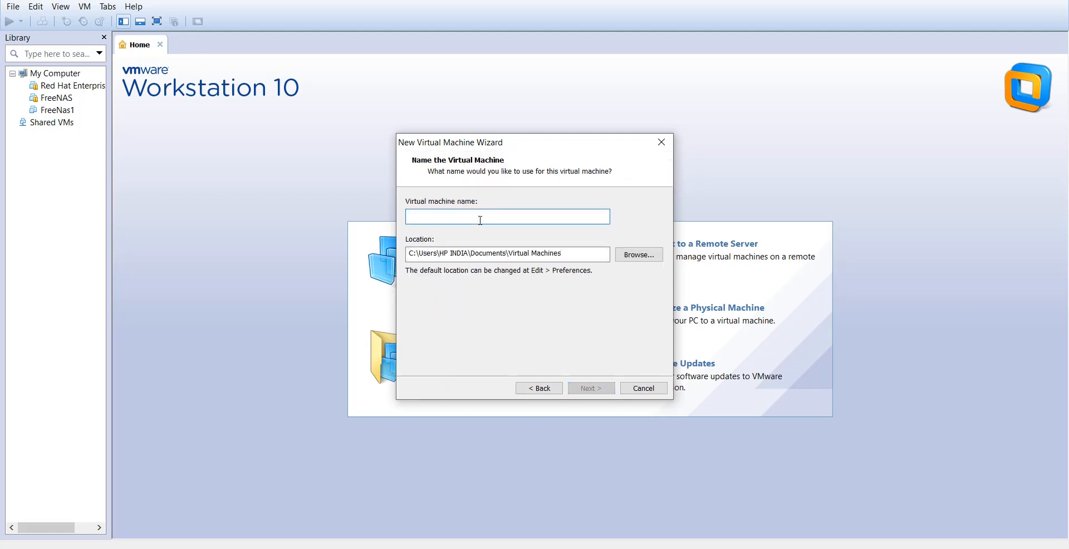
text(FREE)
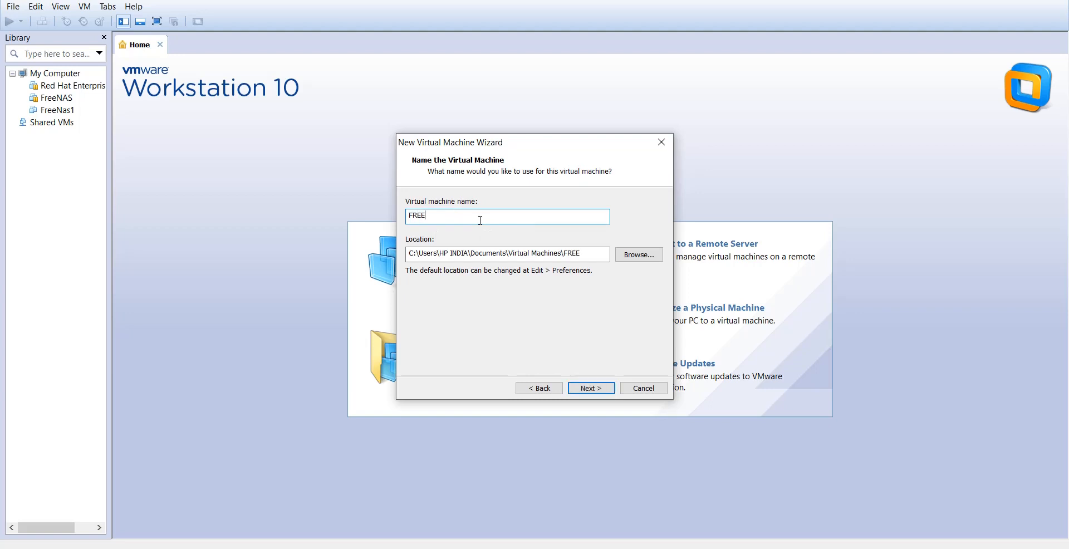
text(NAS_MAchin)
key(BackSpace)
key(BackSpace)
key(BackSpace)
key(BackSpace)
text(CHNE)
click(463, 217)
text(I)
click(587, 392)
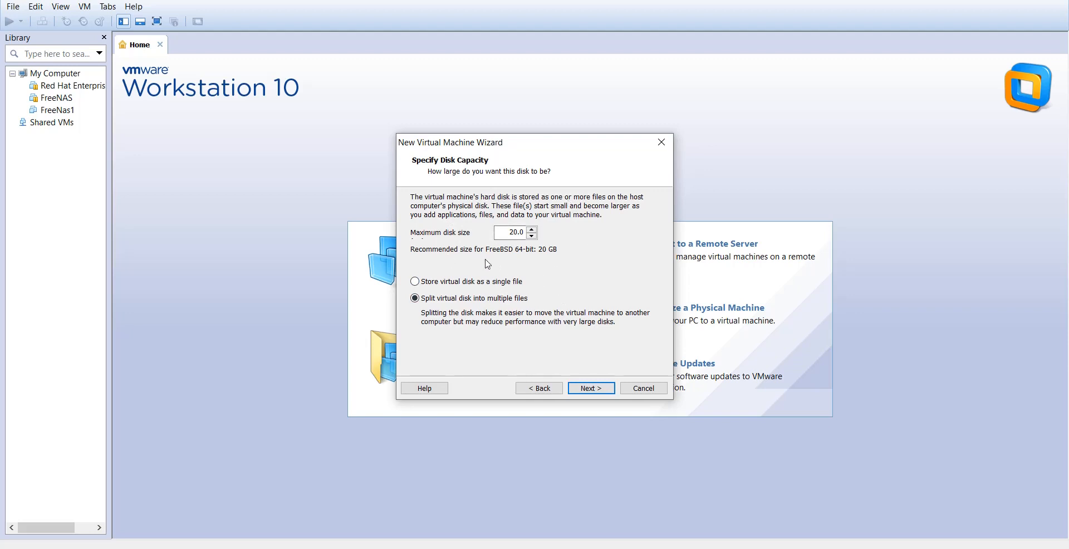
Set the virtual machine's maximum disk size to 40 GB and store the virtual disk as a single file
click(513, 232)
click(415, 282)
click(584, 394)
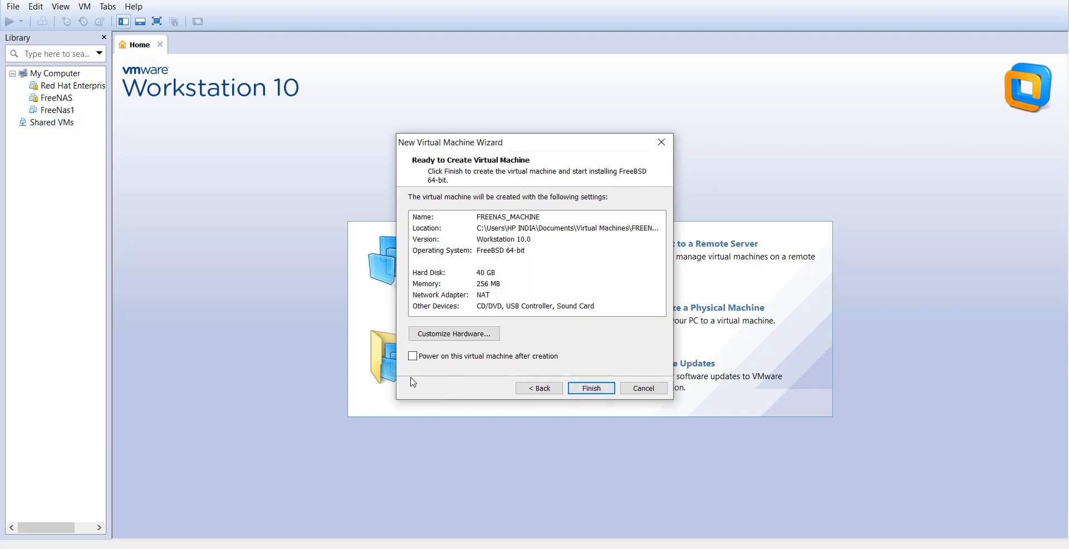
Customize the hardware with 8192 MB of memory and 2 cores per processor, and finish creating the virtual machine
click(435, 334)
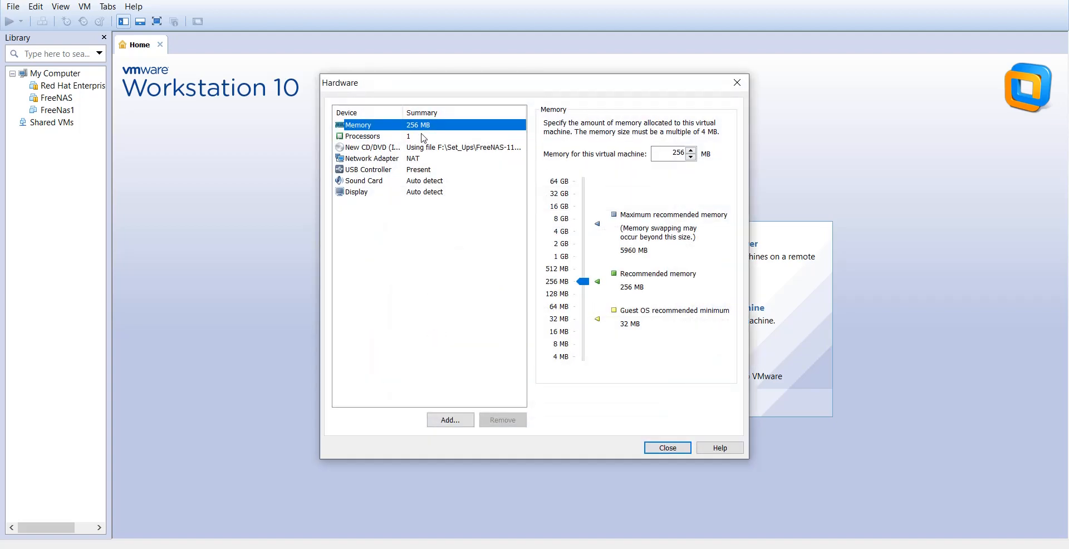
drag(583, 281, 588, 223)
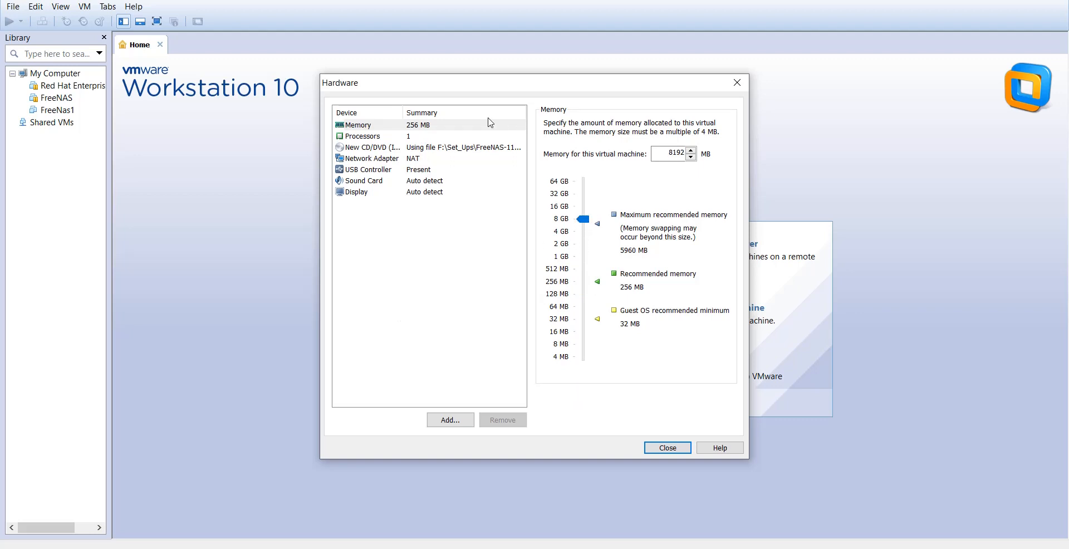
click(381, 138)
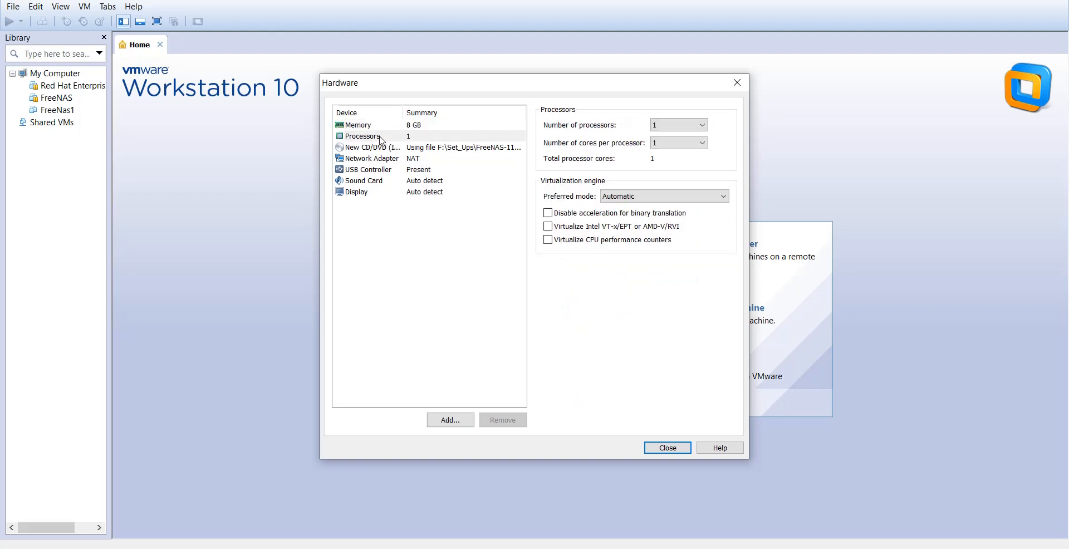
click(692, 146)
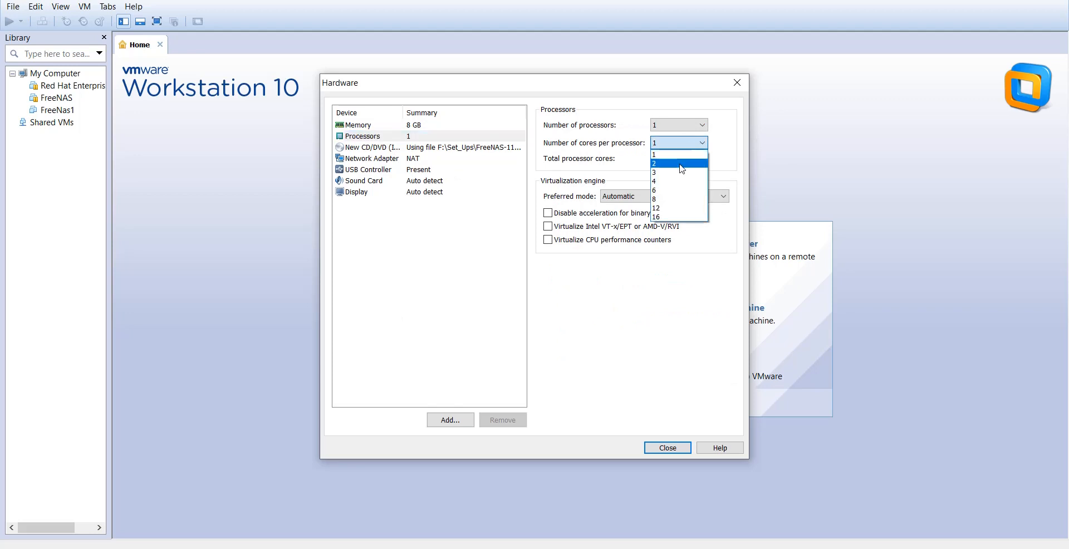
click(680, 164)
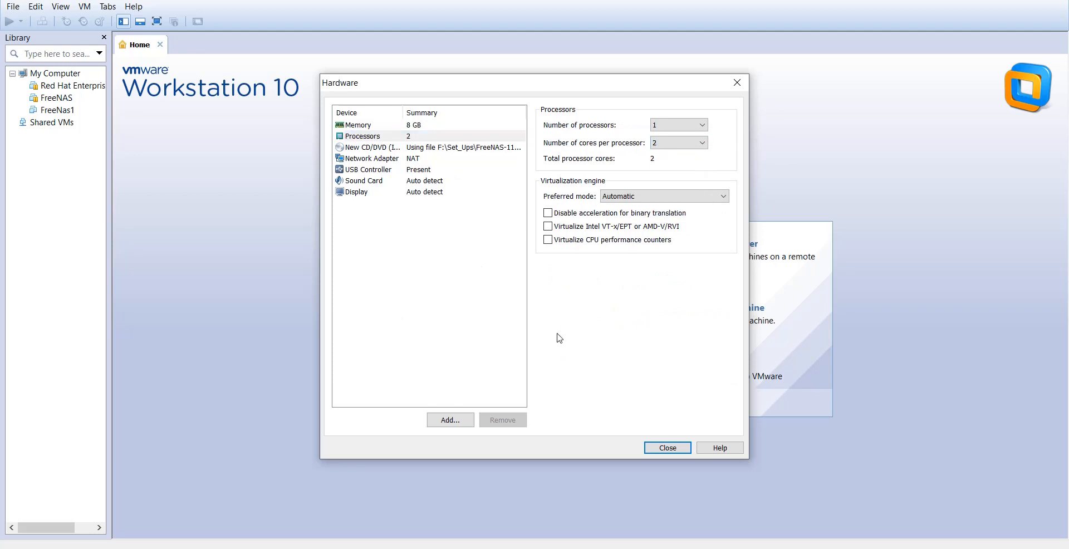
click(668, 448)
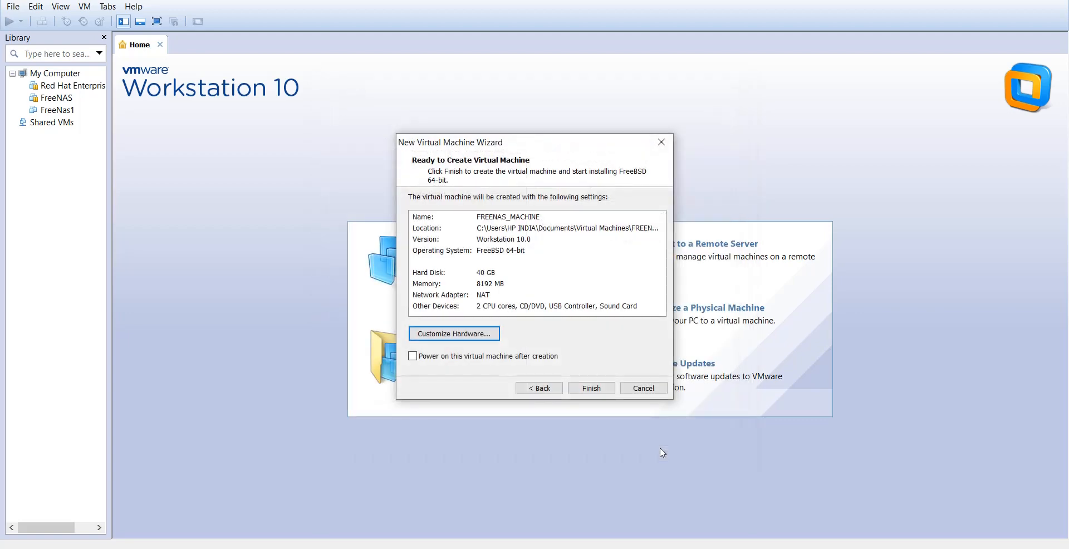
click(604, 389)
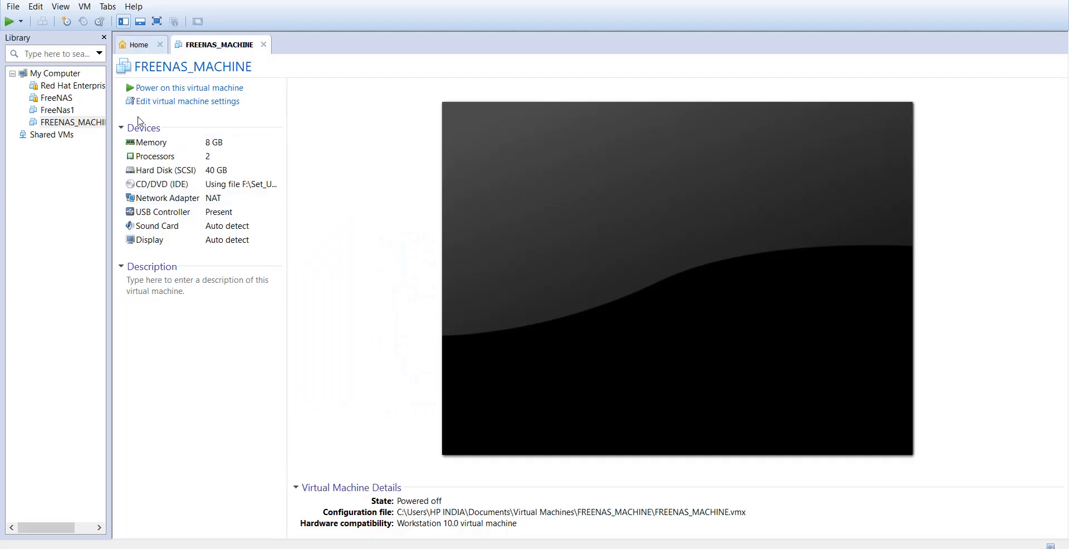
Add a new 20 GB SCSI virtual hard disk, stored as a single file, to FREENAS_MACHINE
click(167, 103)
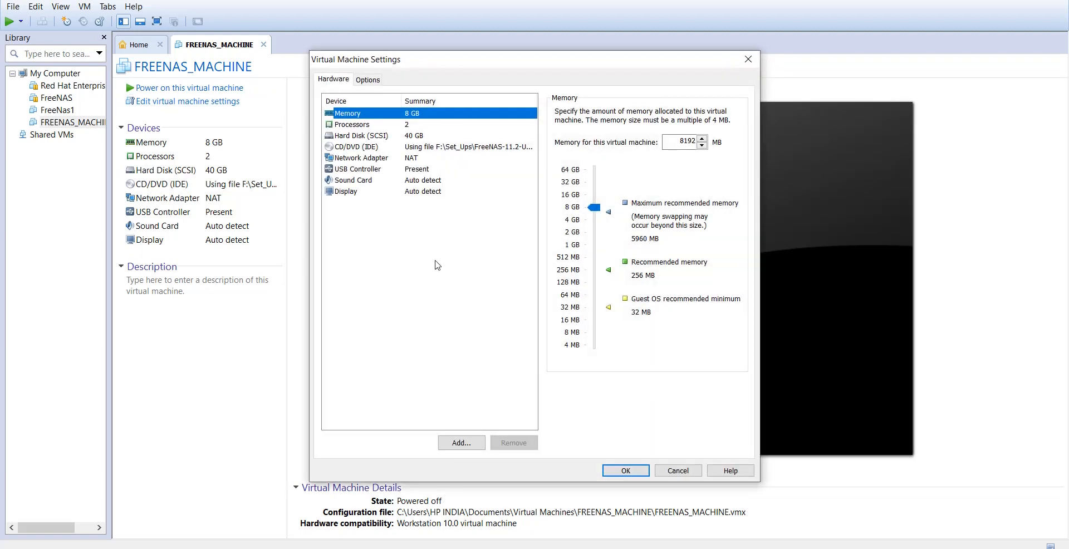
click(457, 444)
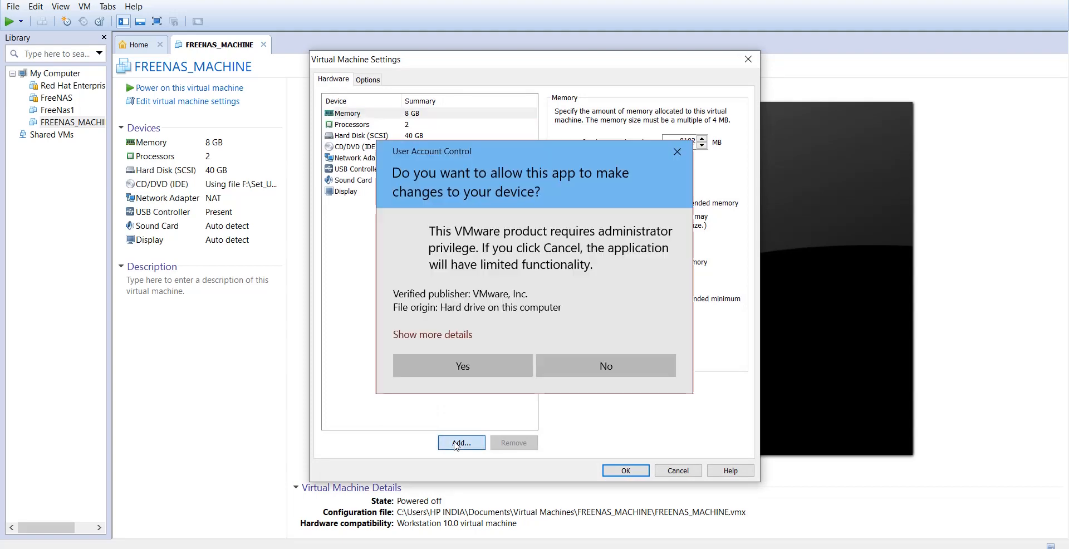
click(493, 364)
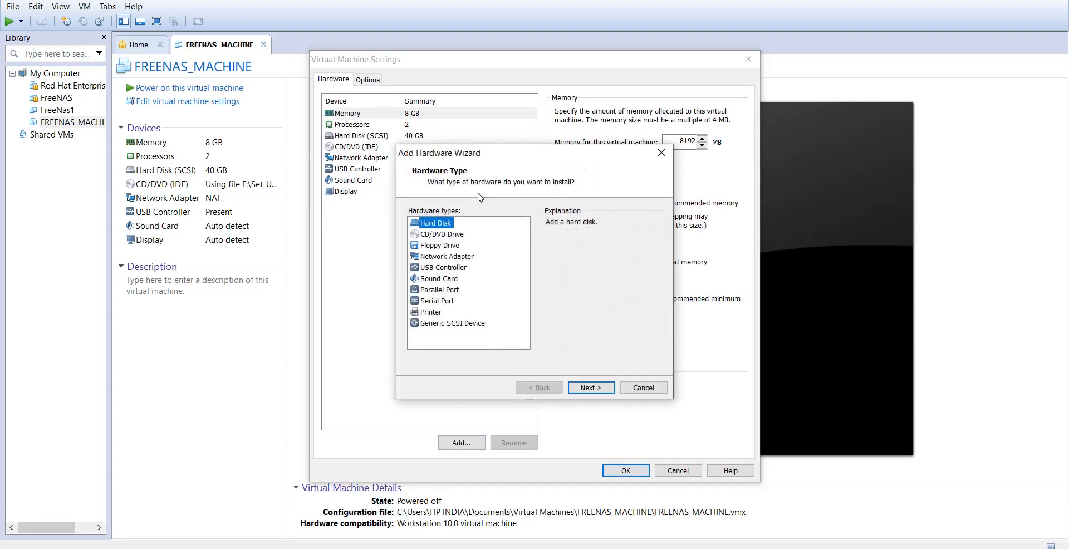
click(595, 388)
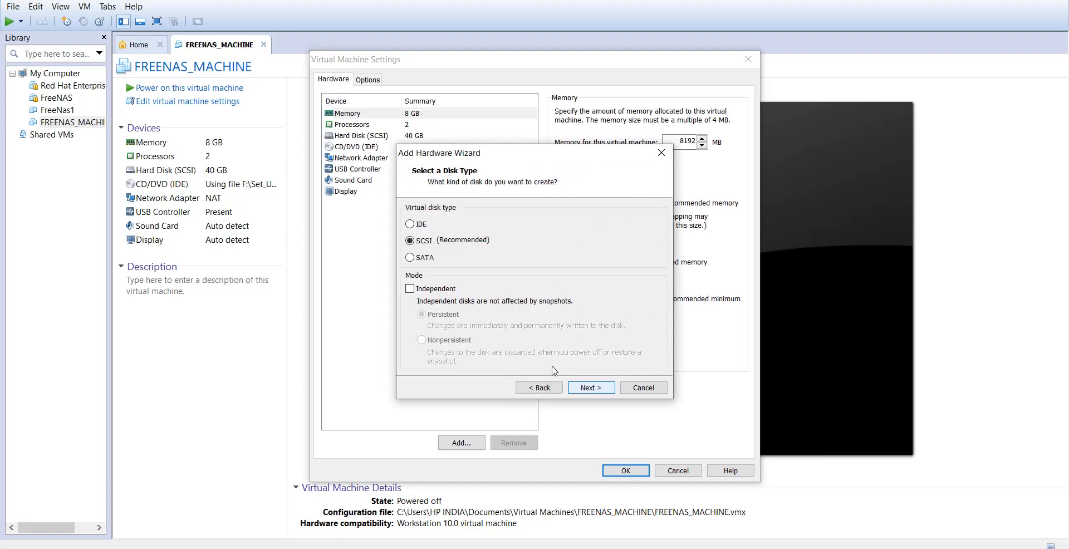
click(595, 386)
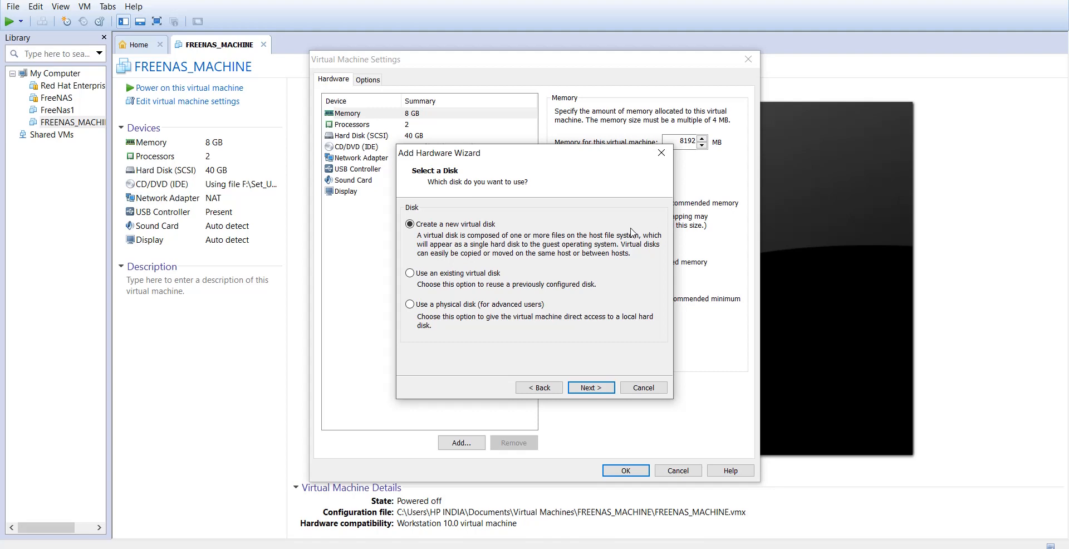
click(604, 389)
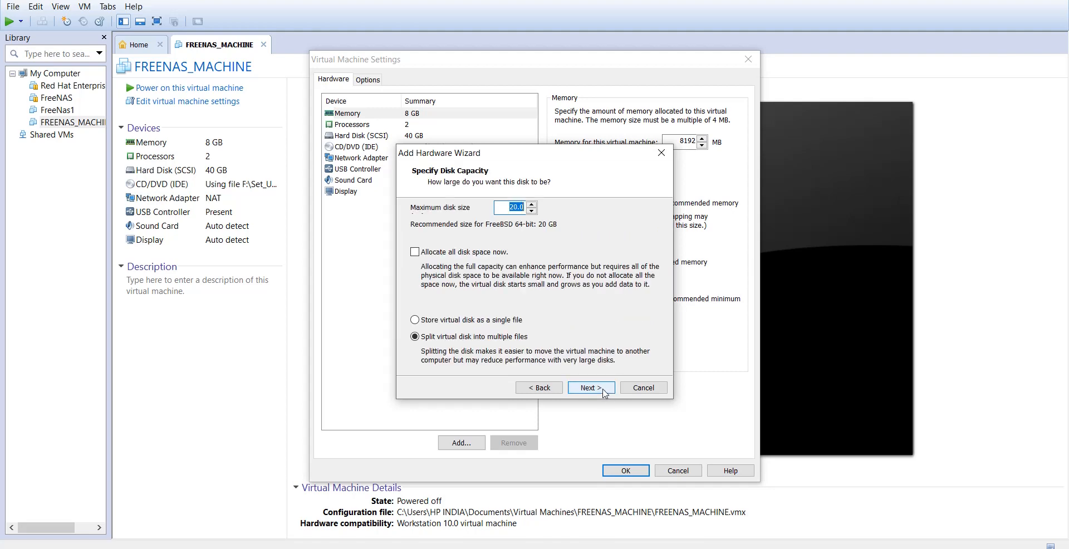
click(415, 321)
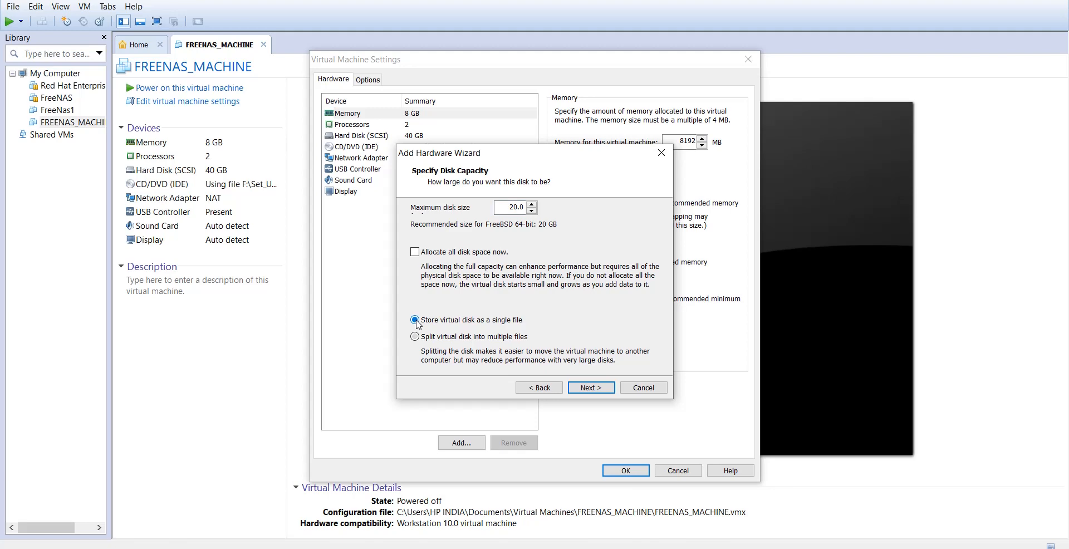
click(589, 389)
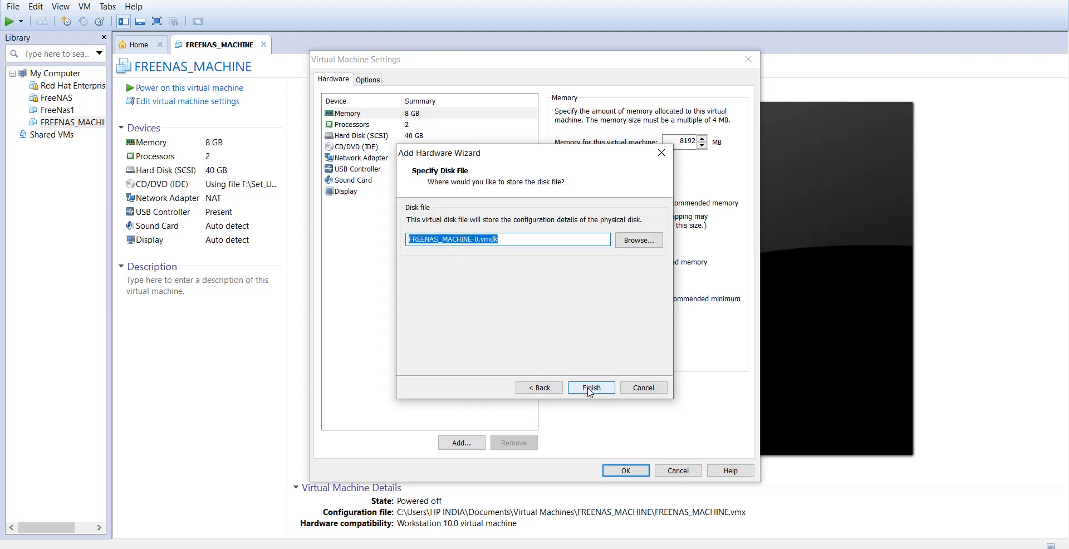
click(590, 389)
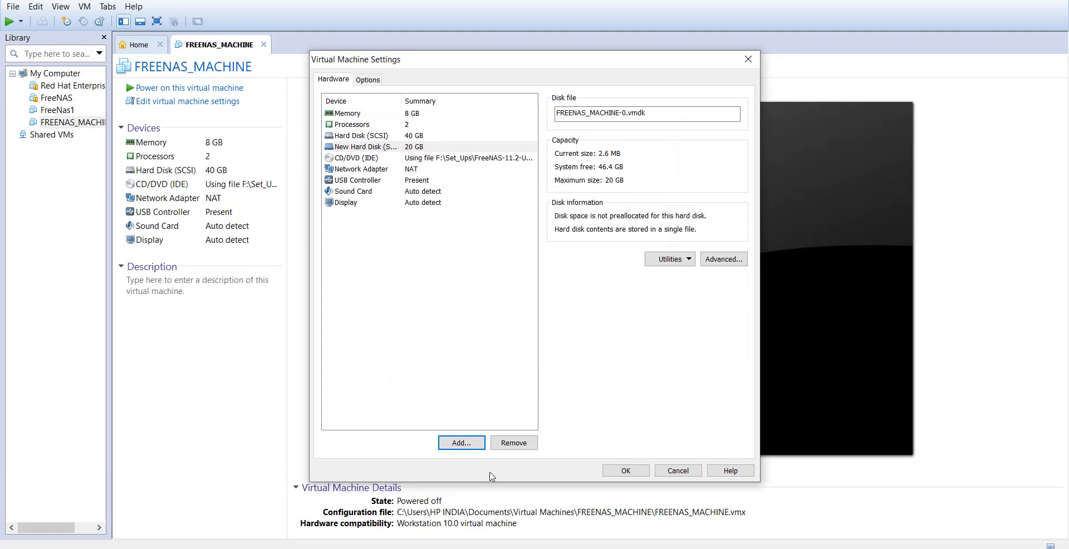
Add a second new SCSI virtual hard disk of 20 GB, also stored as a single file
click(462, 443)
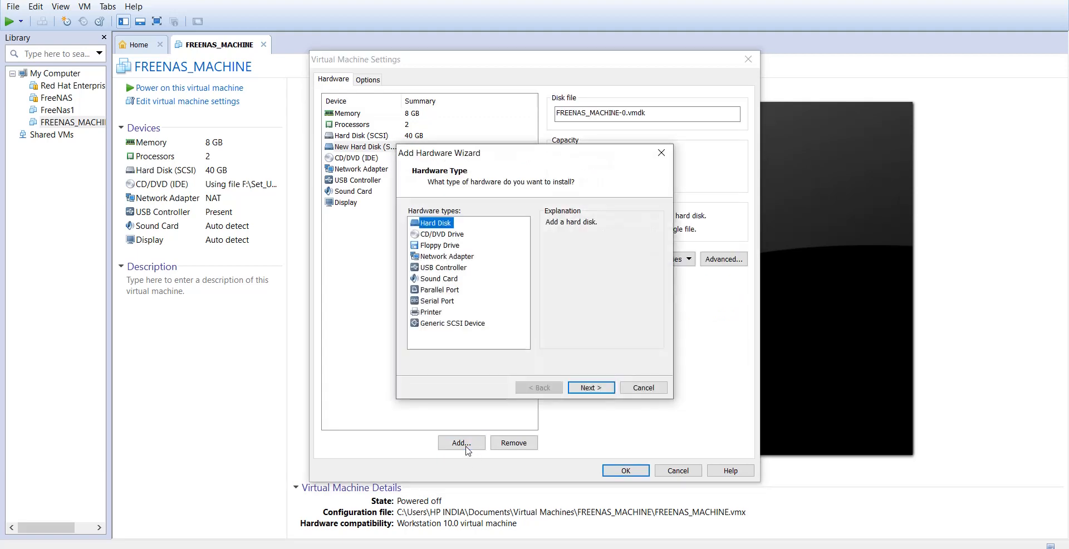
click(599, 388)
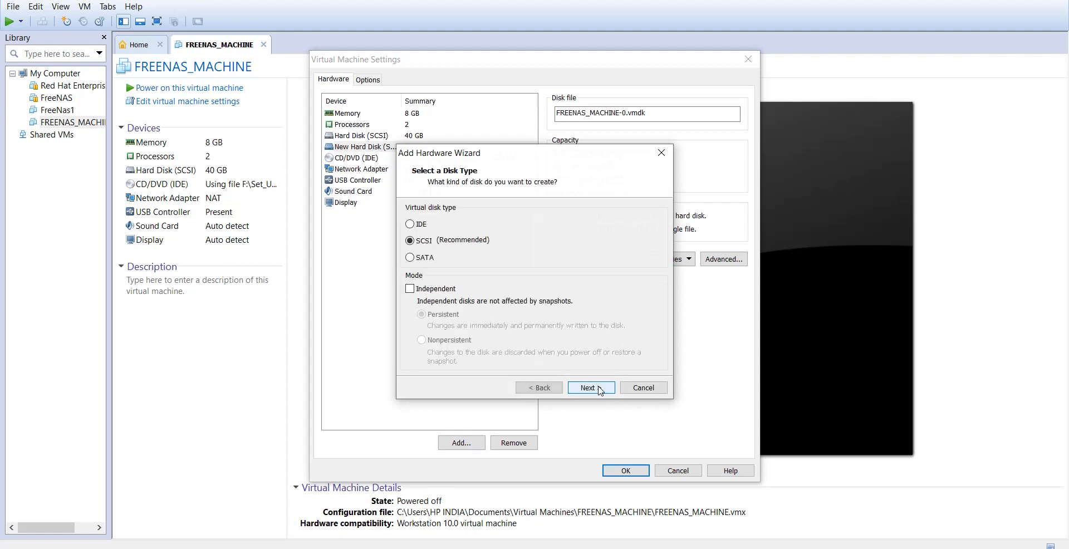
click(600, 390)
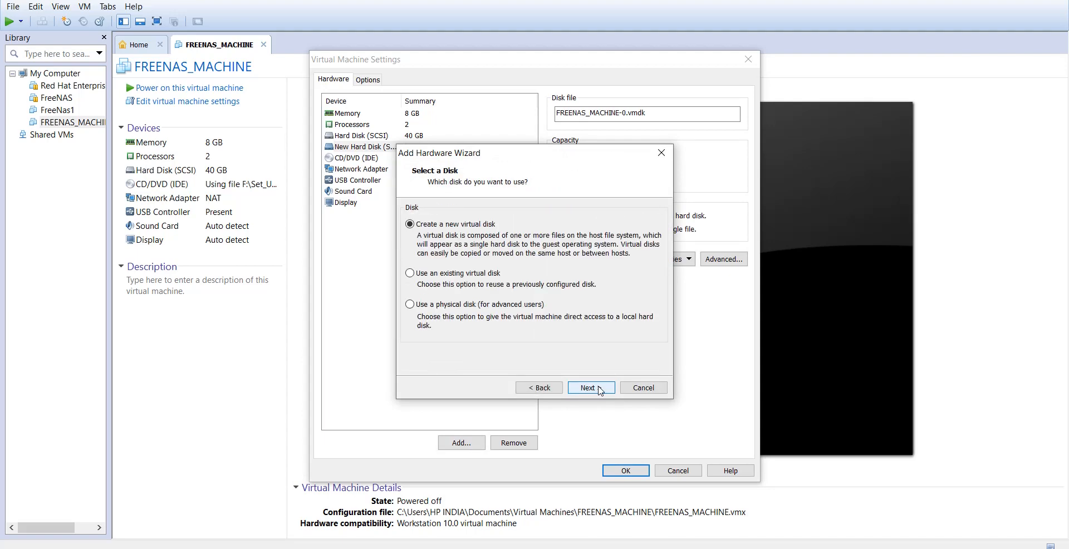
click(600, 391)
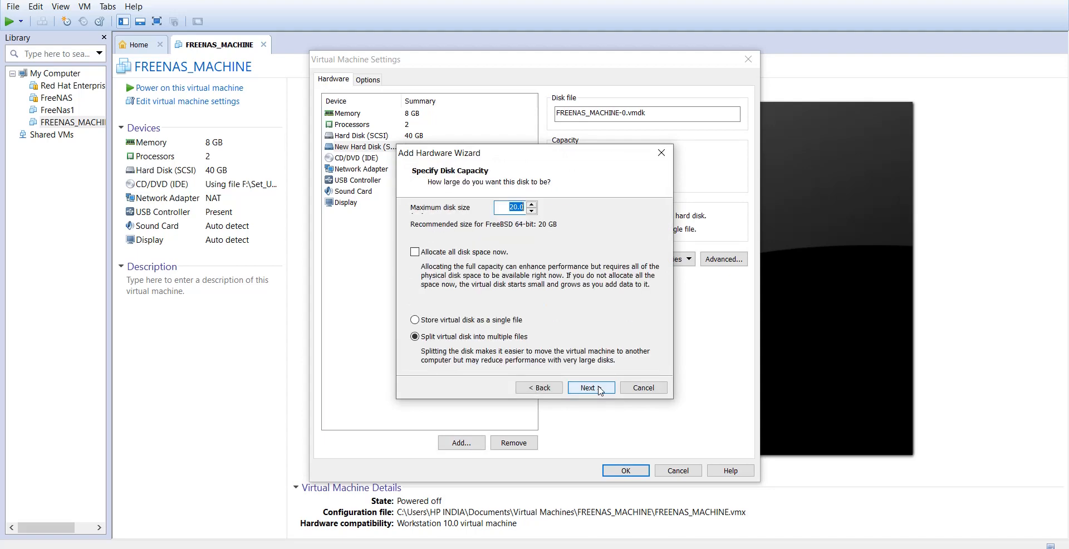
click(415, 320)
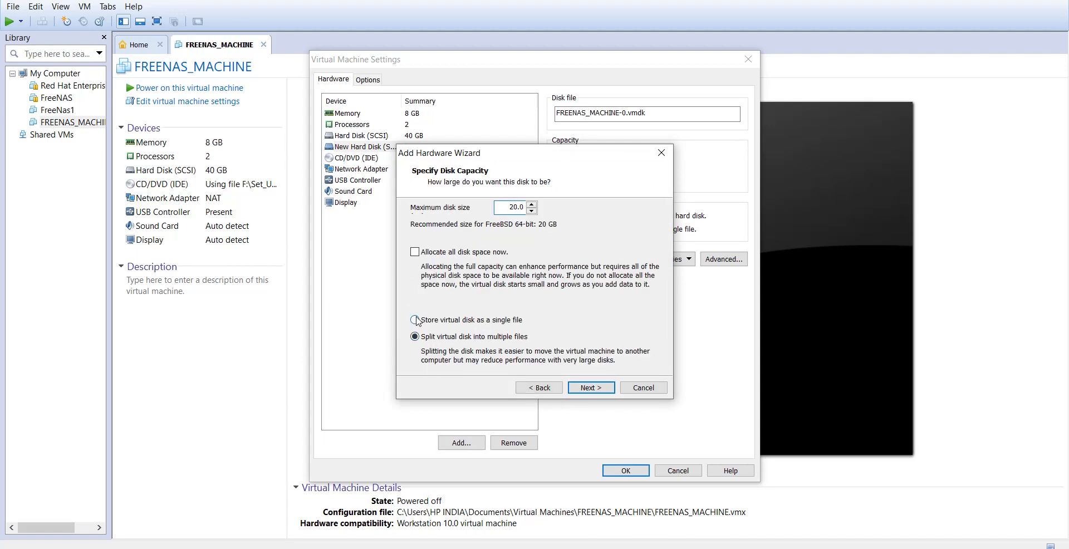
click(581, 390)
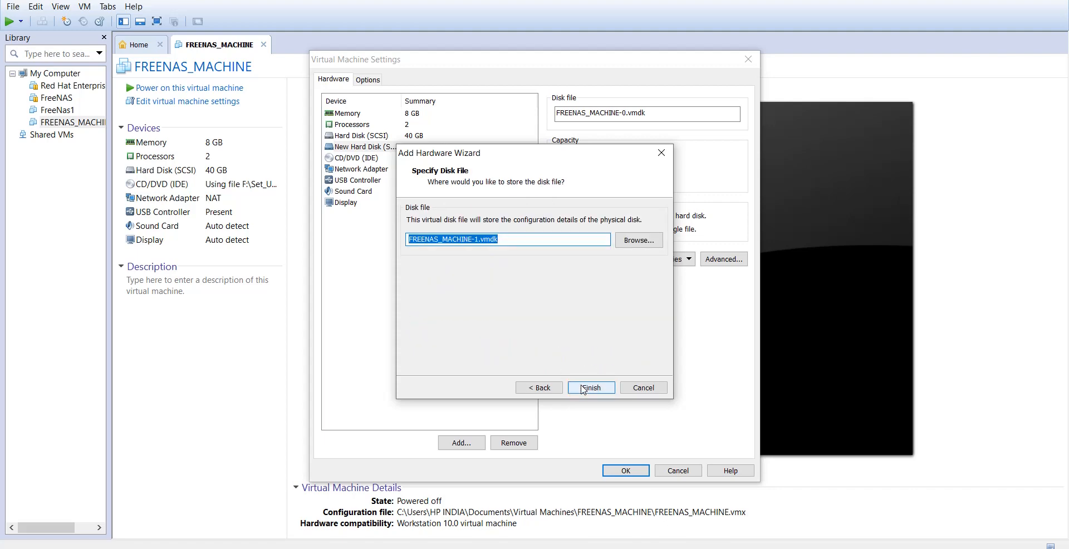
click(583, 390)
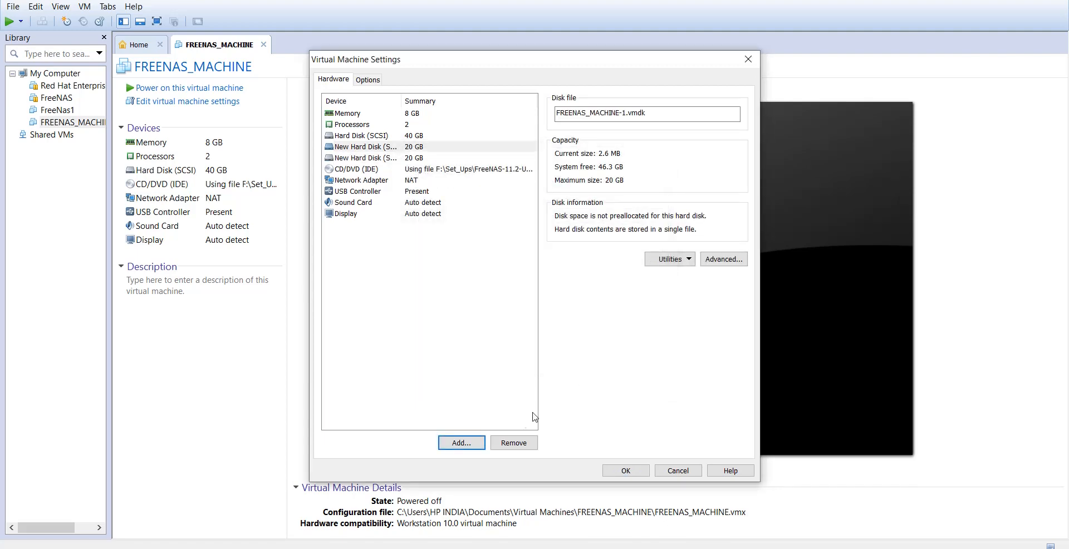
Add a third new 20 GB SCSI virtual hard disk, stored as a single file, and save the virtual machine settings
click(458, 444)
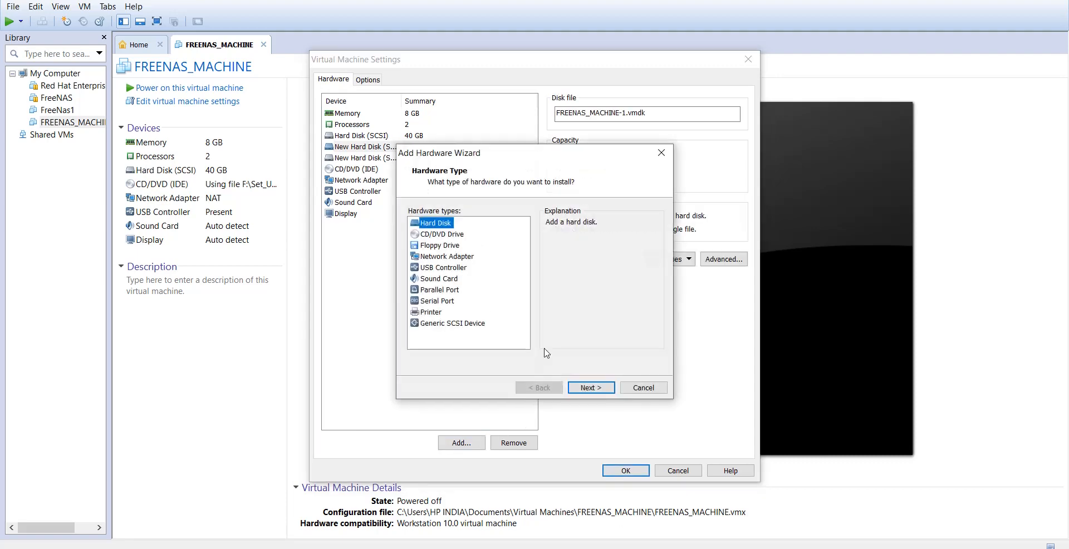
click(594, 387)
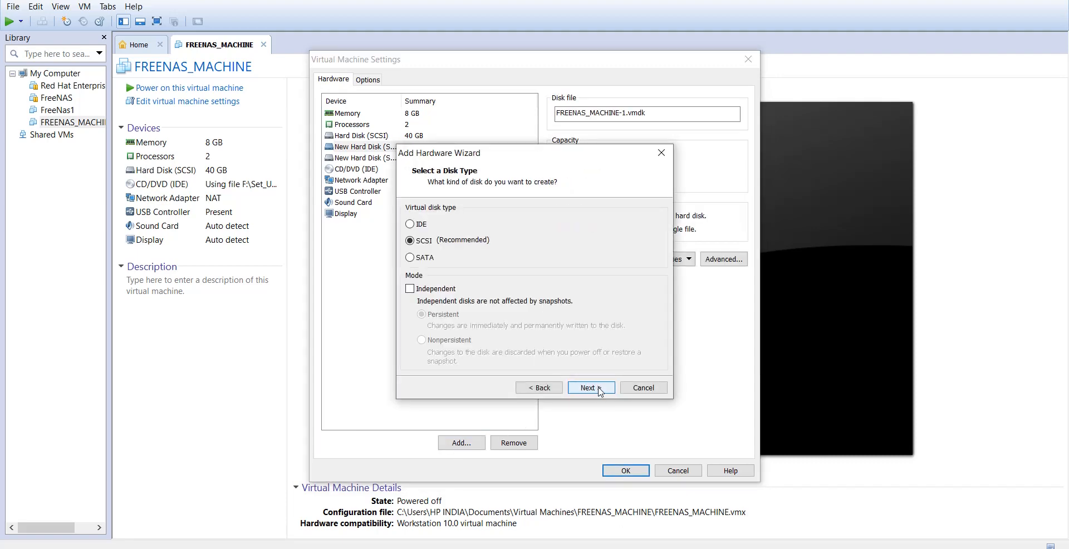
click(600, 392)
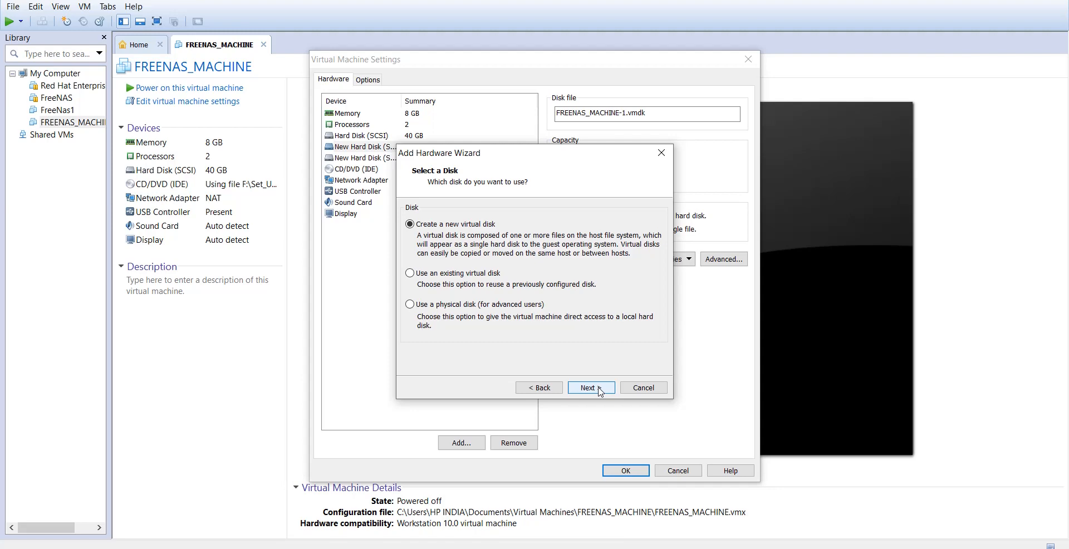
click(592, 387)
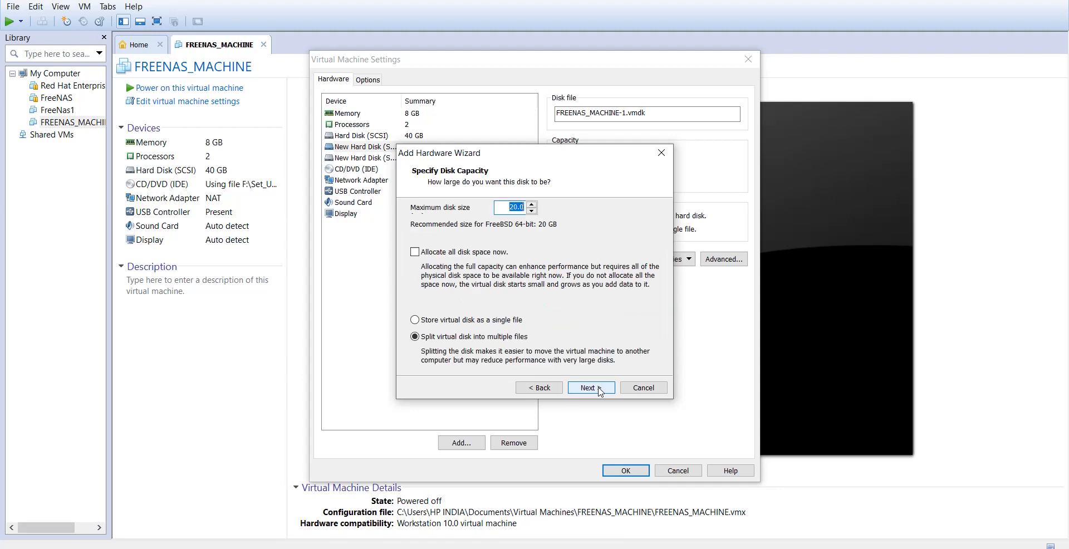
click(415, 320)
click(593, 387)
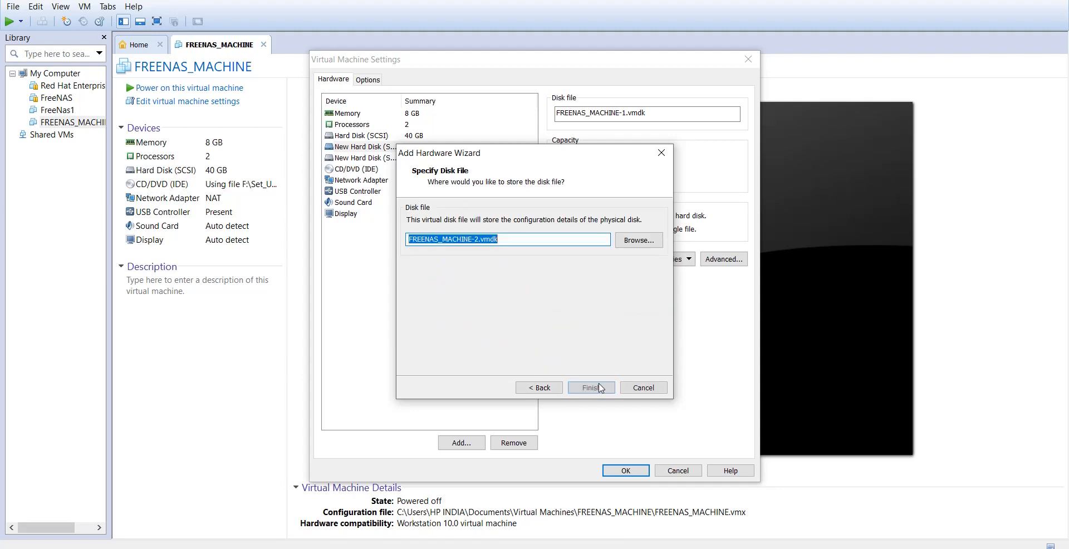
click(592, 388)
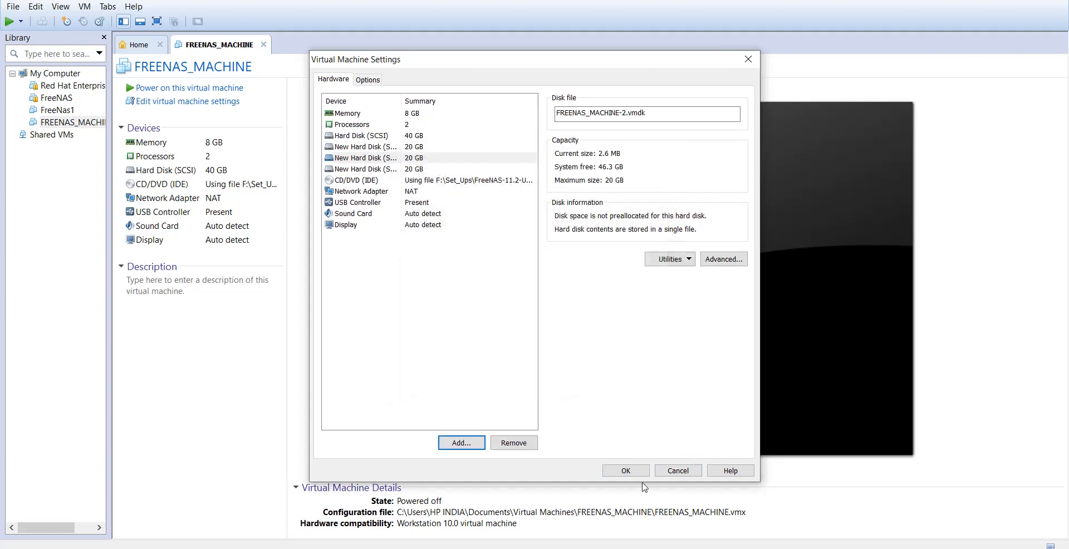
click(625, 472)
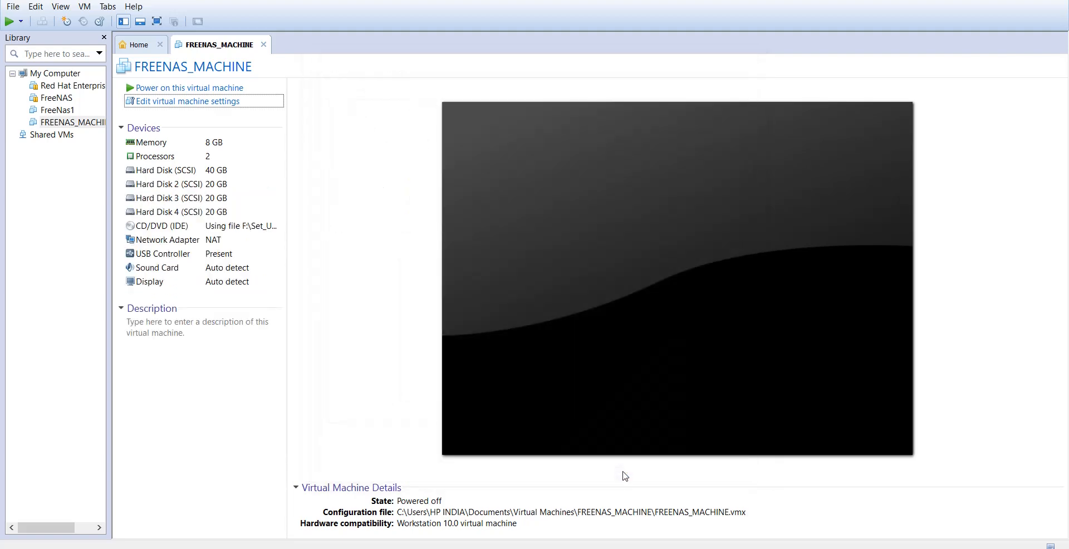
Power on FREENAS_MACHINE and start the FreeNAS Install/Upgrade on the 40 GB da0 drive, agreeing to erase it
click(169, 90)
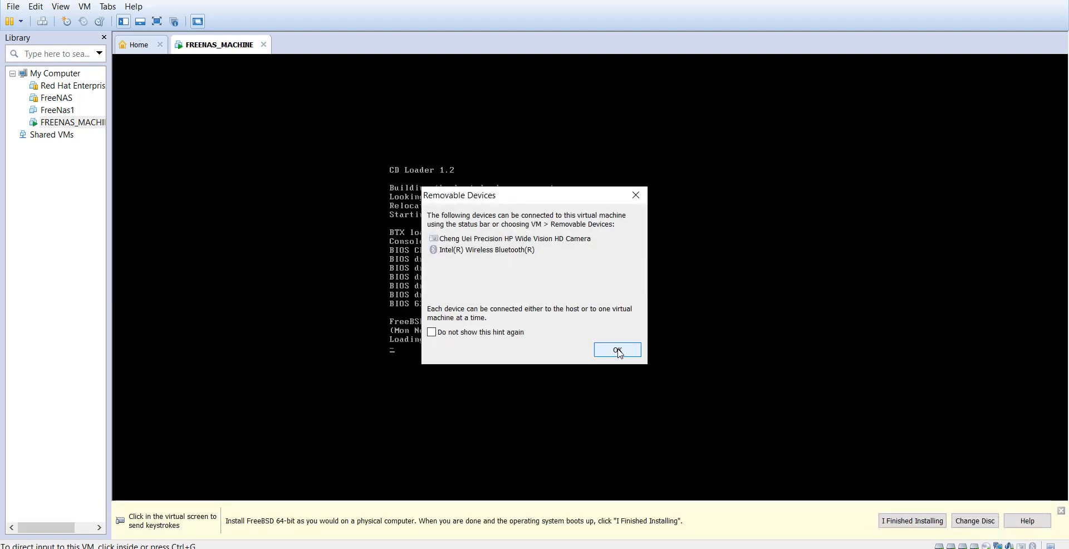
click(618, 351)
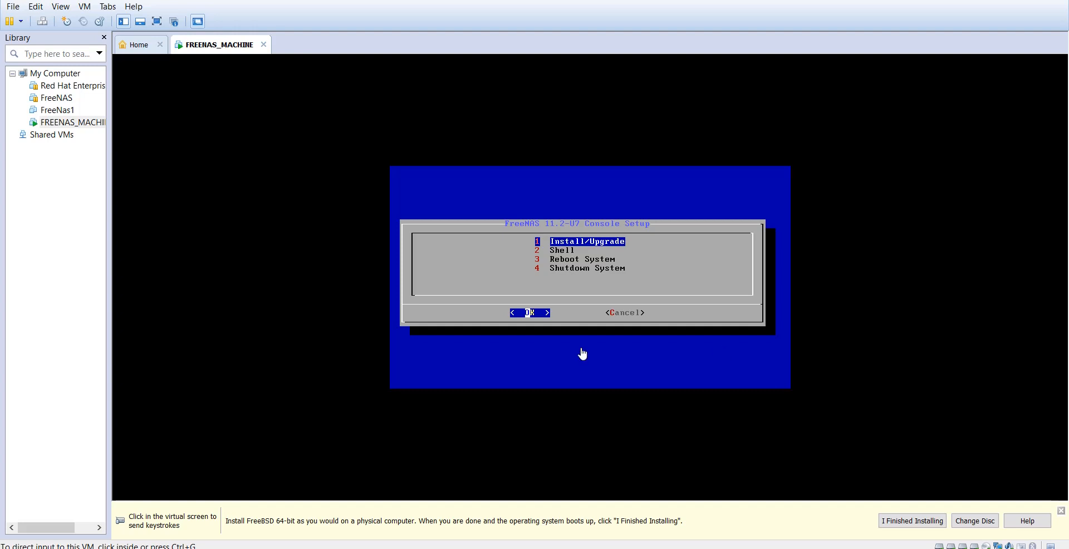
click(528, 321)
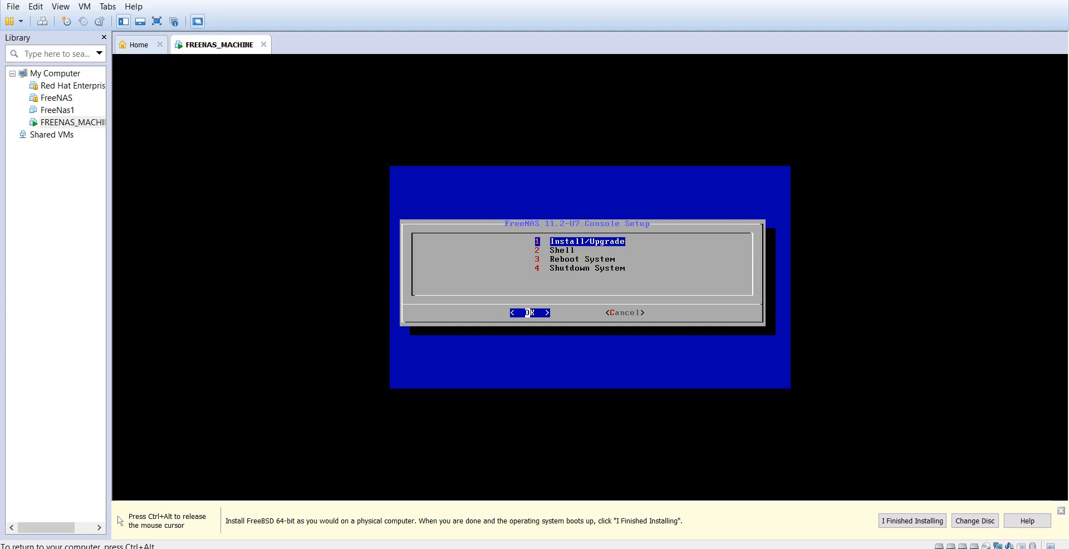
key(Return)
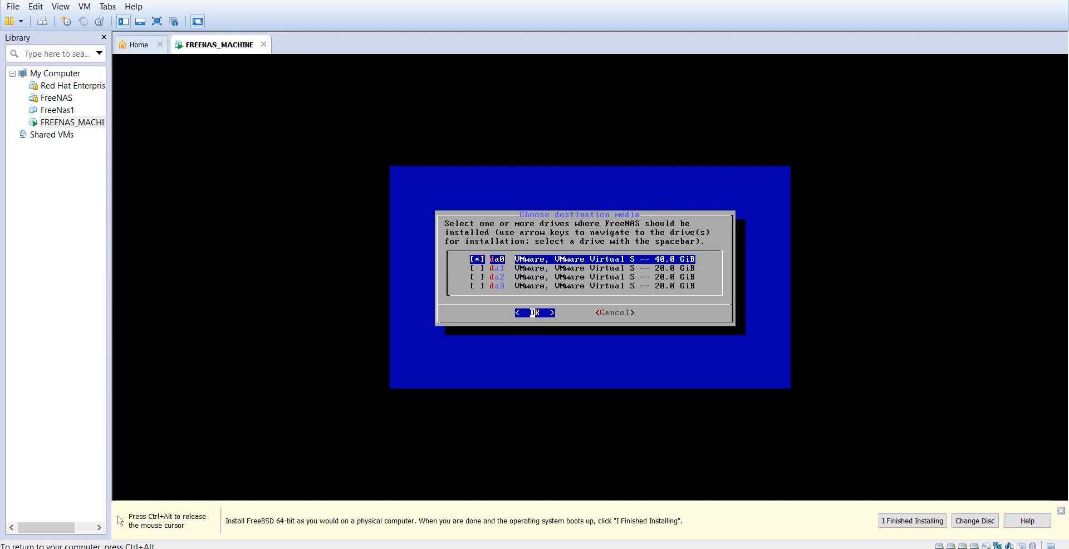
key(Return)
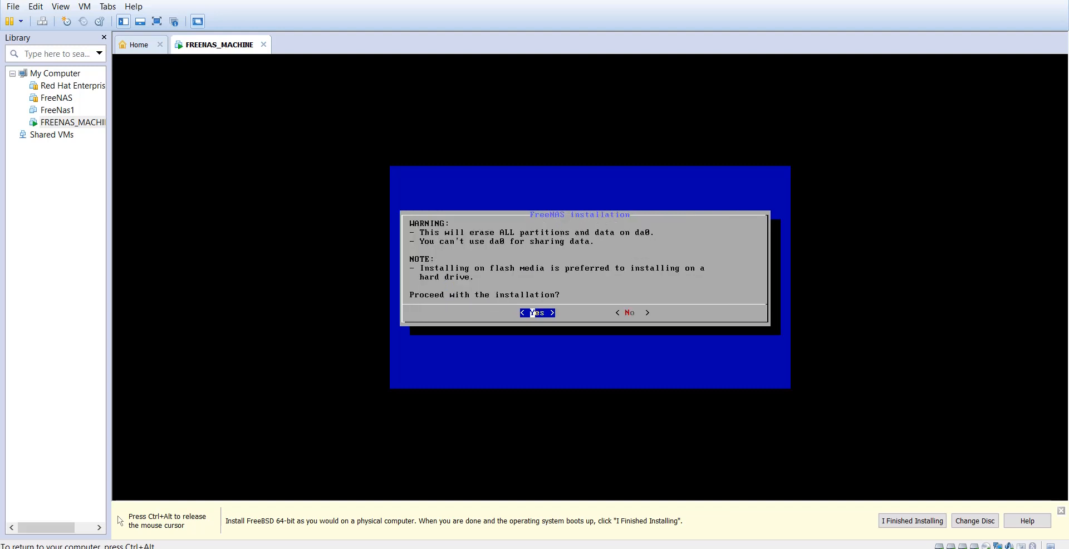
key(Return)
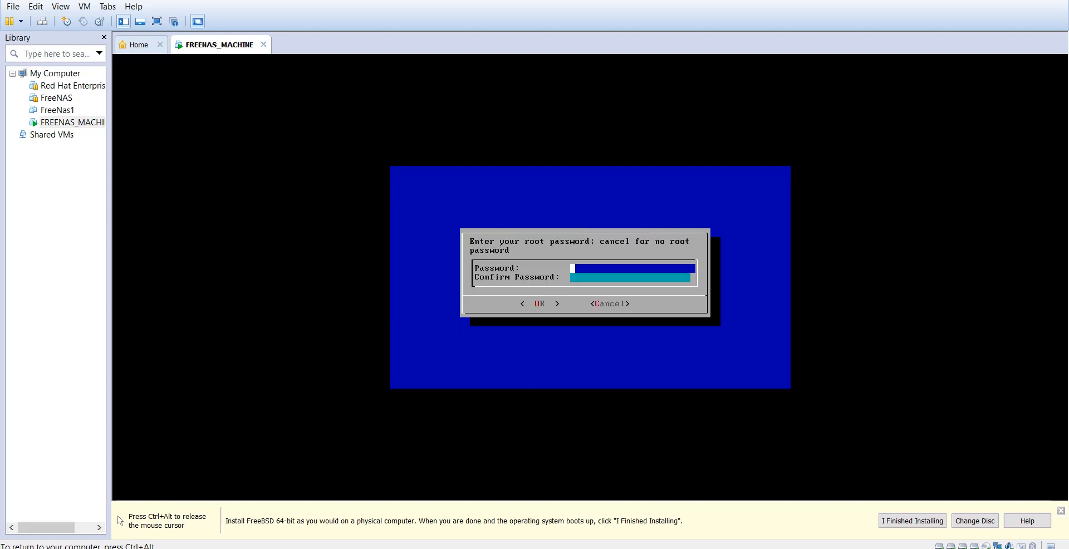
Enter and confirm the root password, and choose Boot via BIOS as the FreeNAS boot mode
key(Tab)
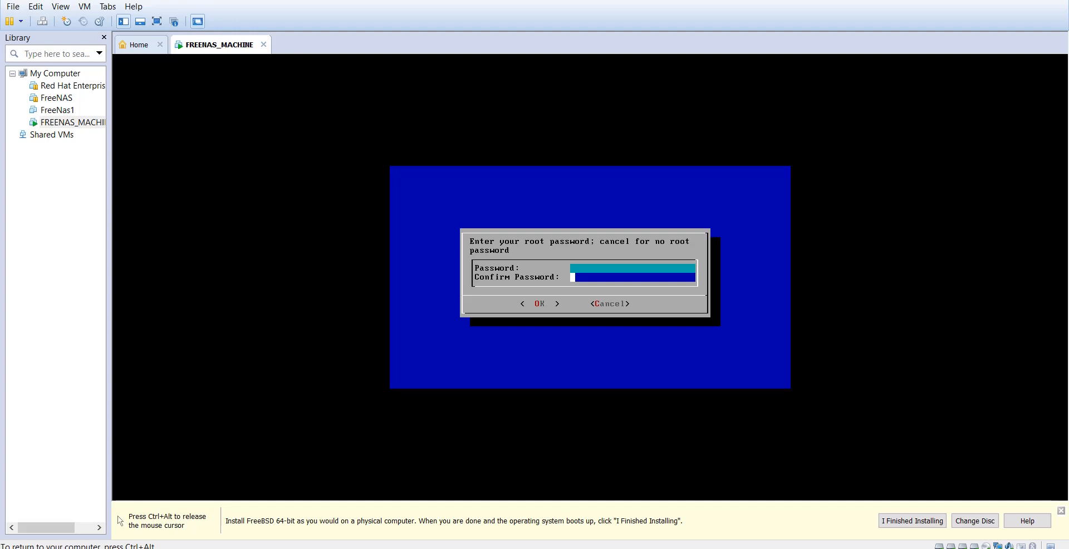
key(Up)
text(*****)
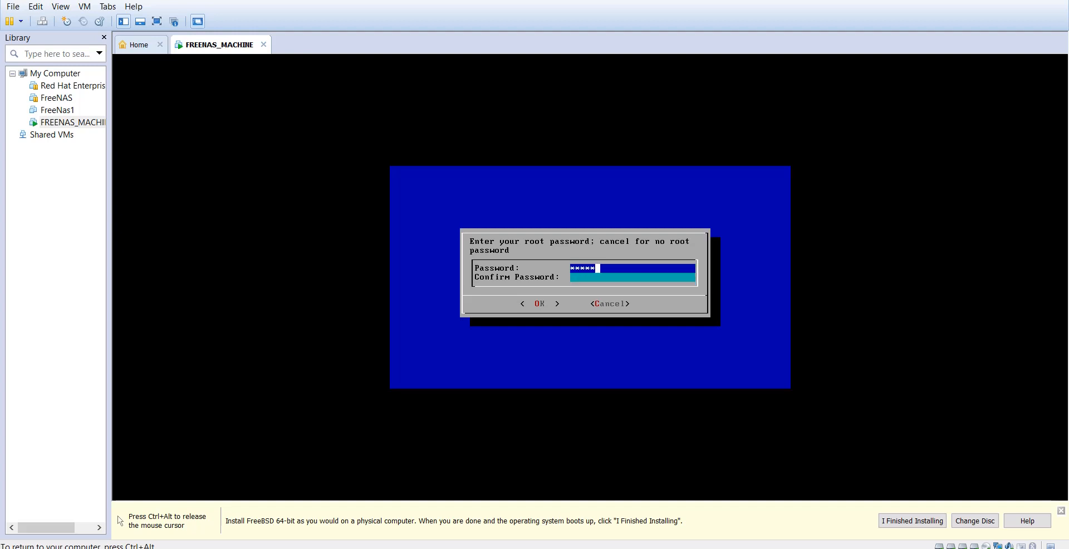
key(Tab)
text(****)
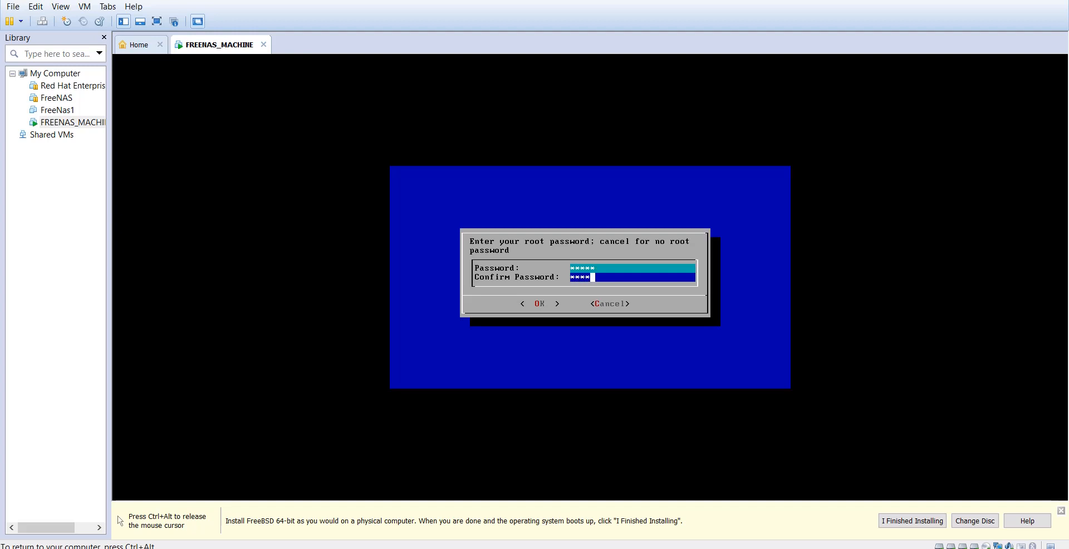
text(*)
key(Tab)
key(Return)
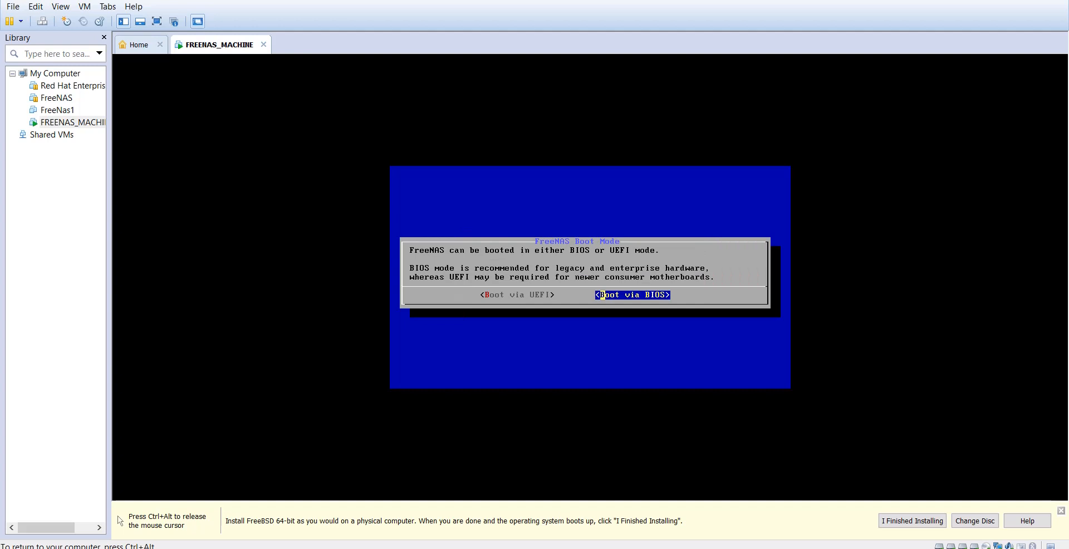
key(Return)
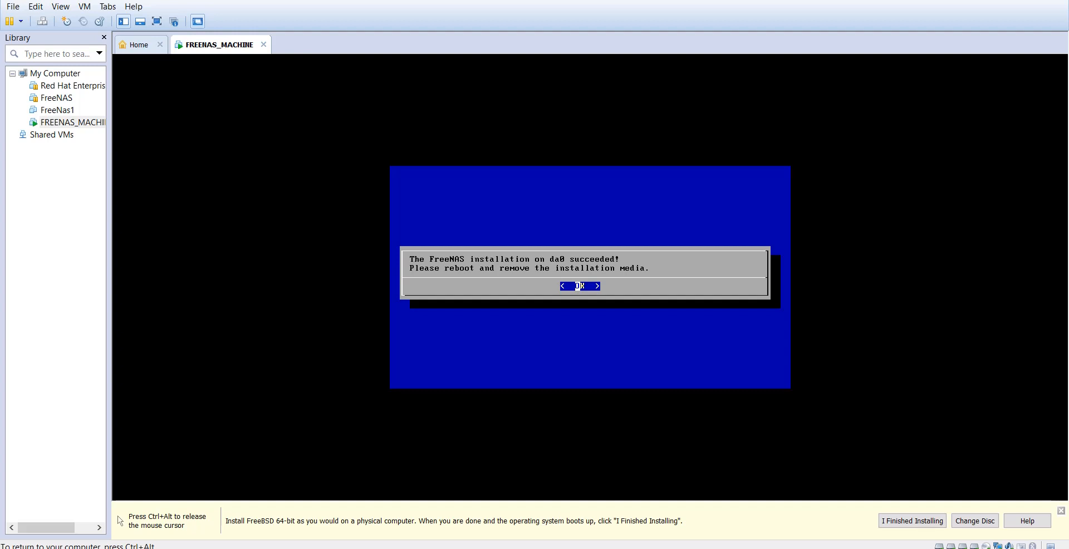
Close the installation message and reboot the system from the FreeNAS Console Setup
key(Return)
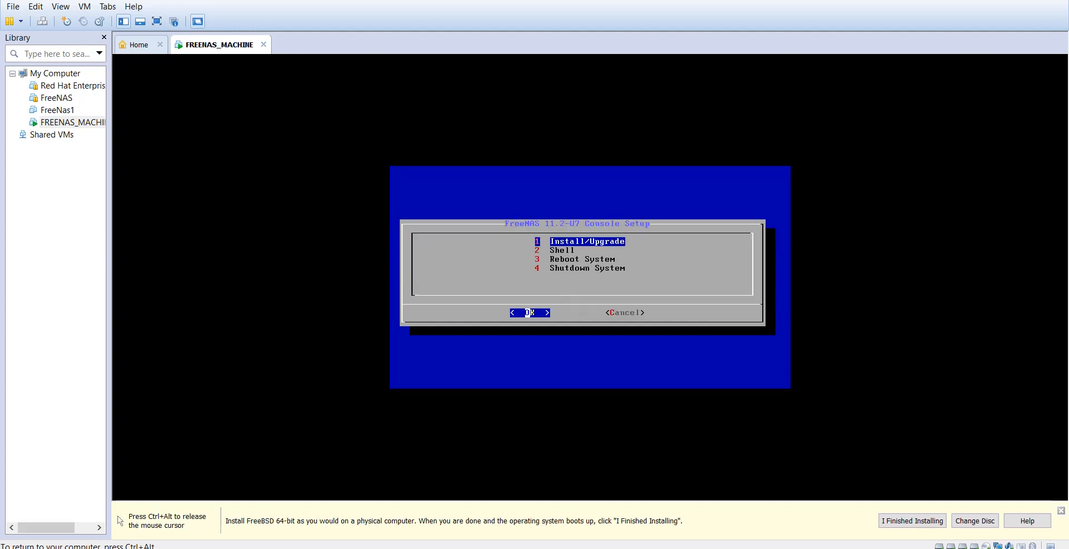
key(Down)
key(Down)
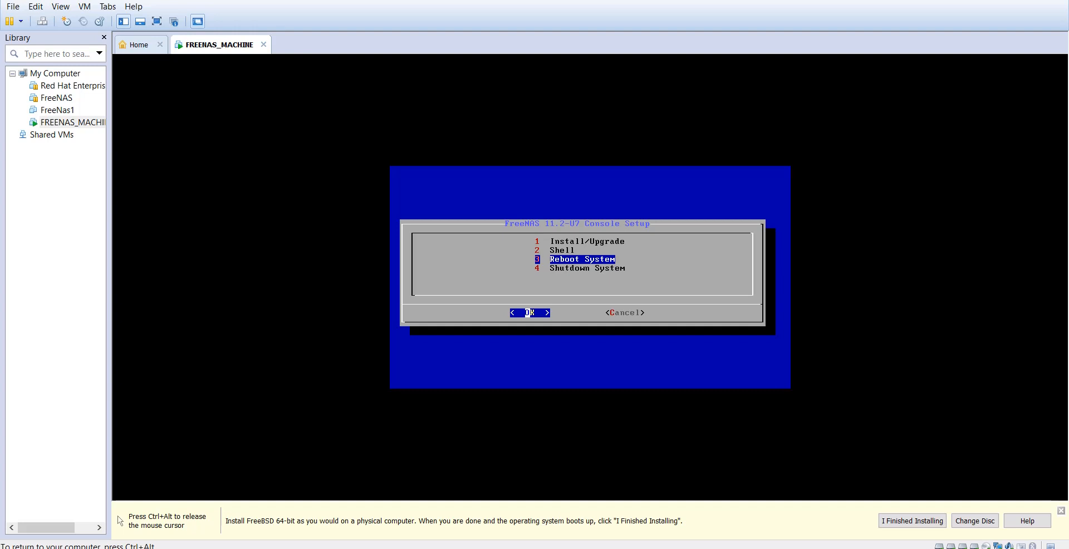
key(ctrl+alt)
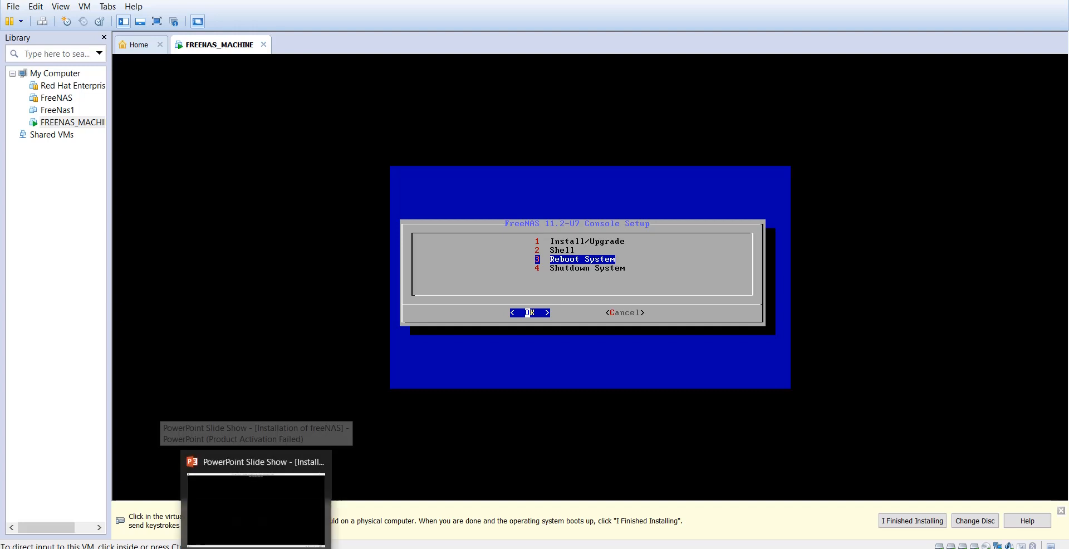
mouse_move(187, 548)
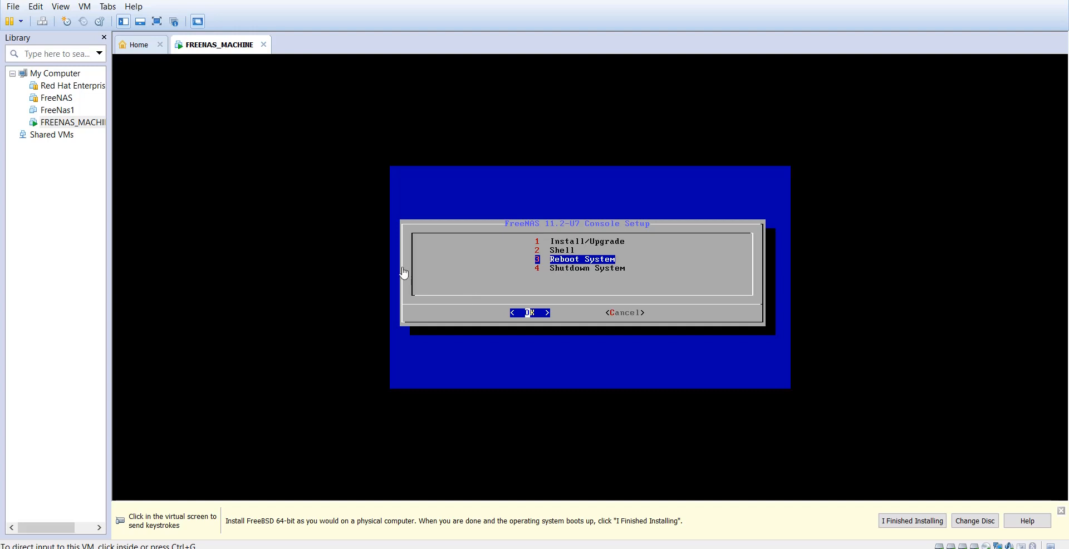
click(529, 312)
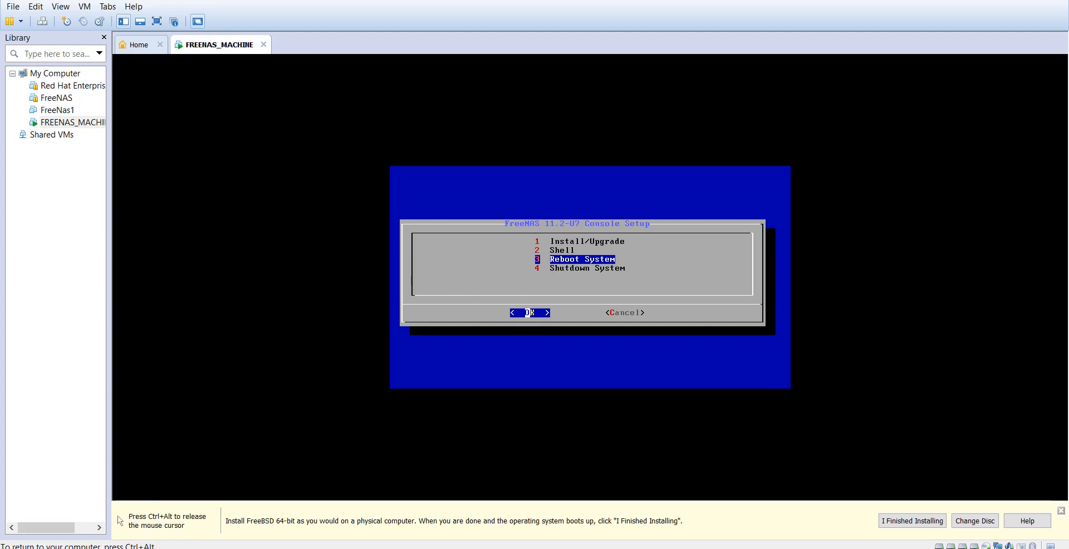
key(Return)
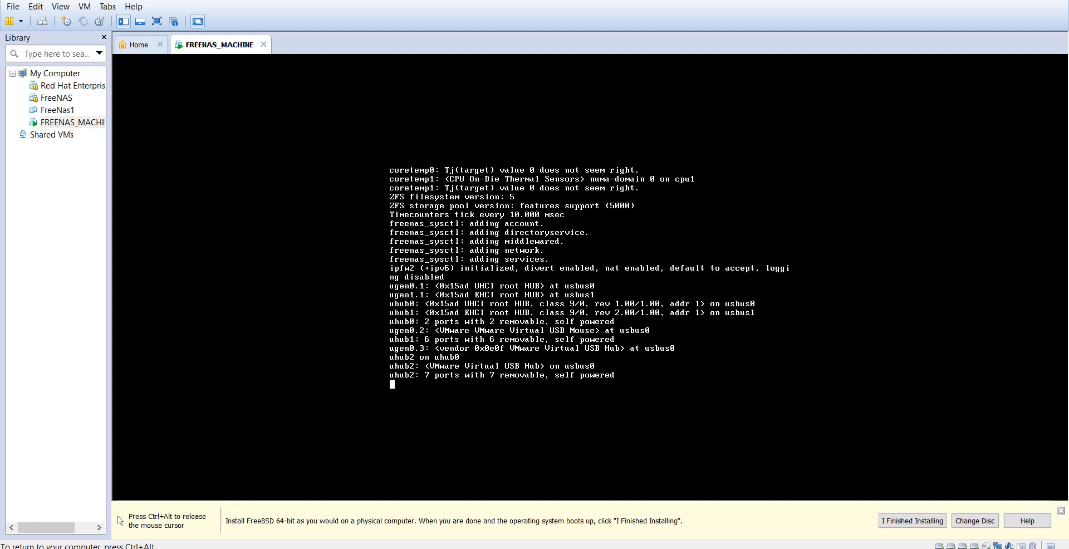
key(ctrl+alt)
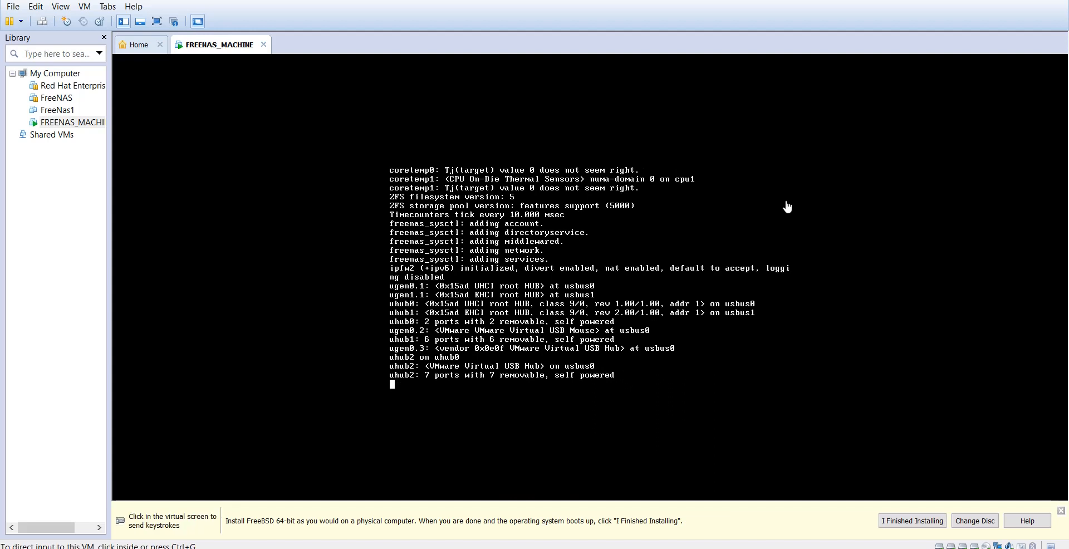
click(751, 294)
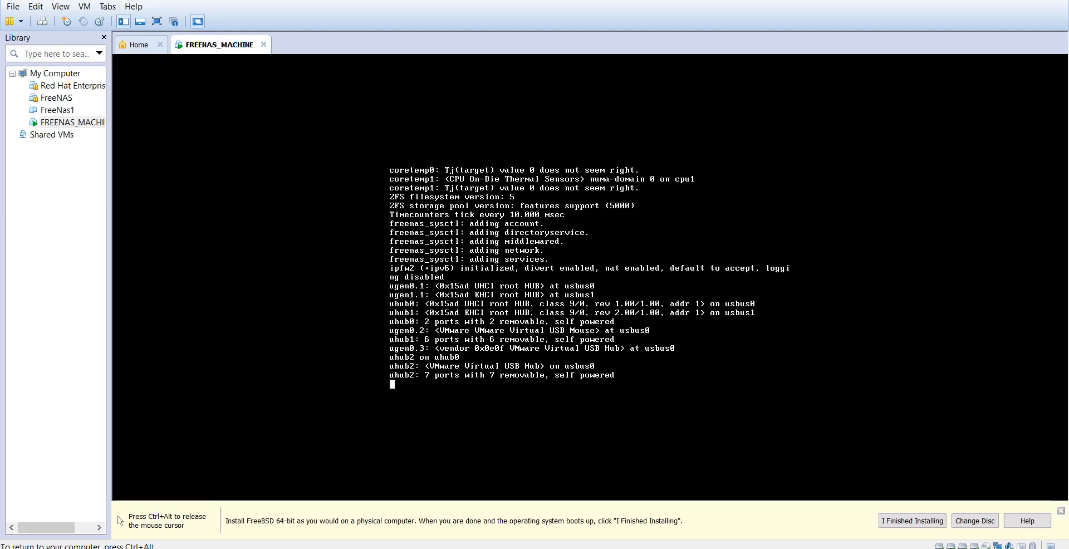
Switch to Google Chrome and open the suggested FreeNAS sign-in address 192.168.182.128/ui/sessions/signin
key(ctrl+alt)
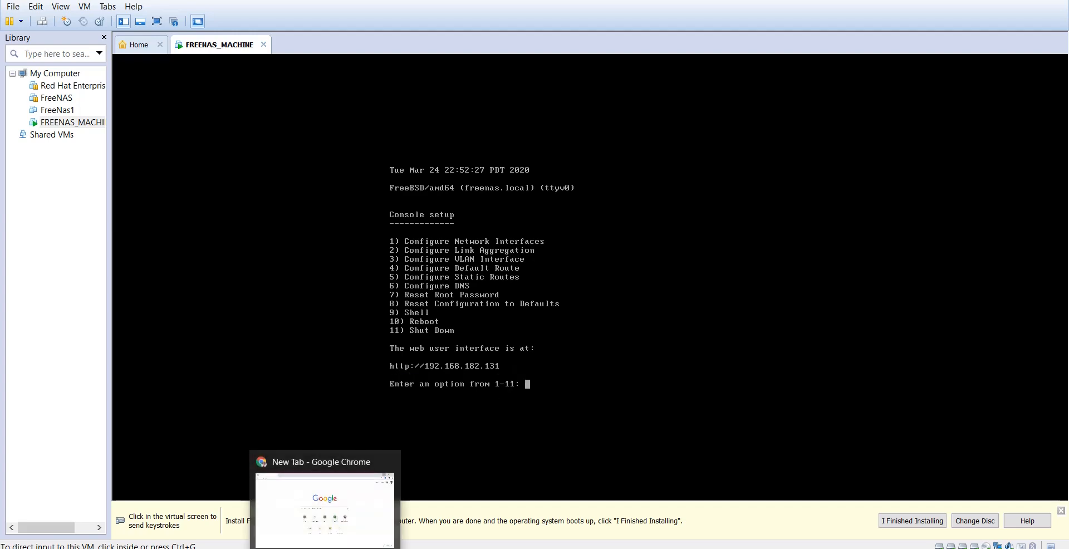
click(325, 548)
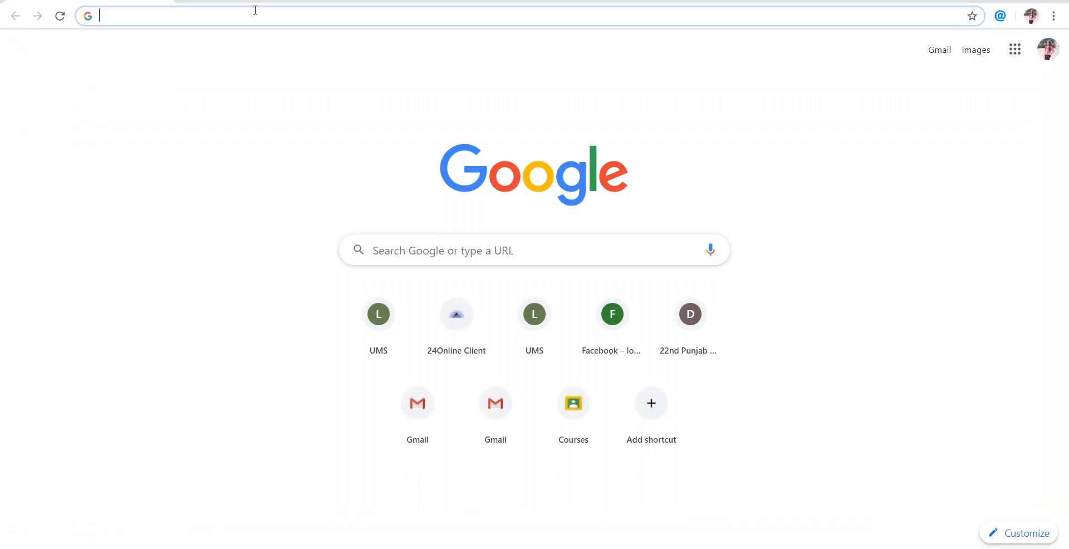
text(1)
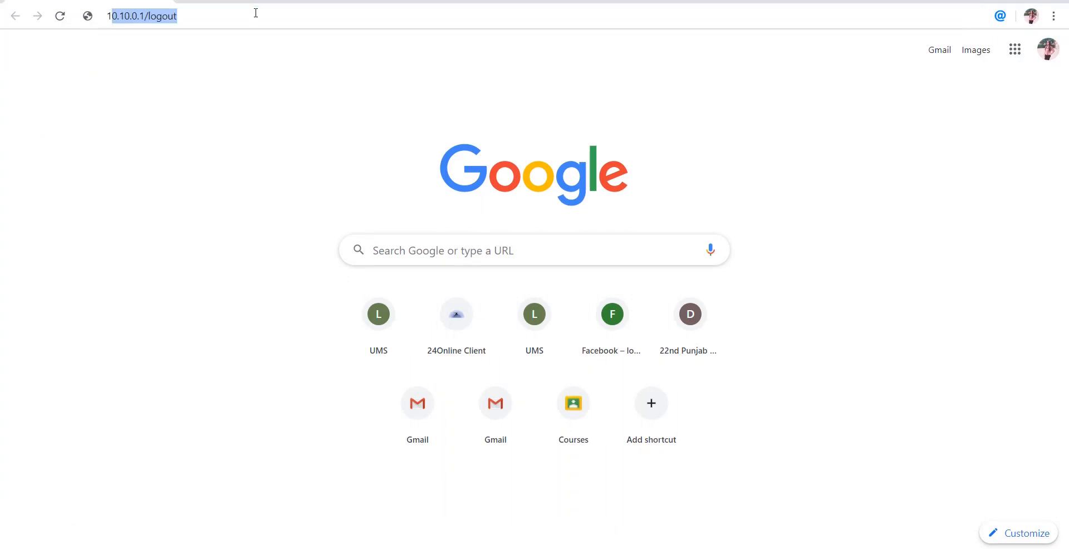
text(92)
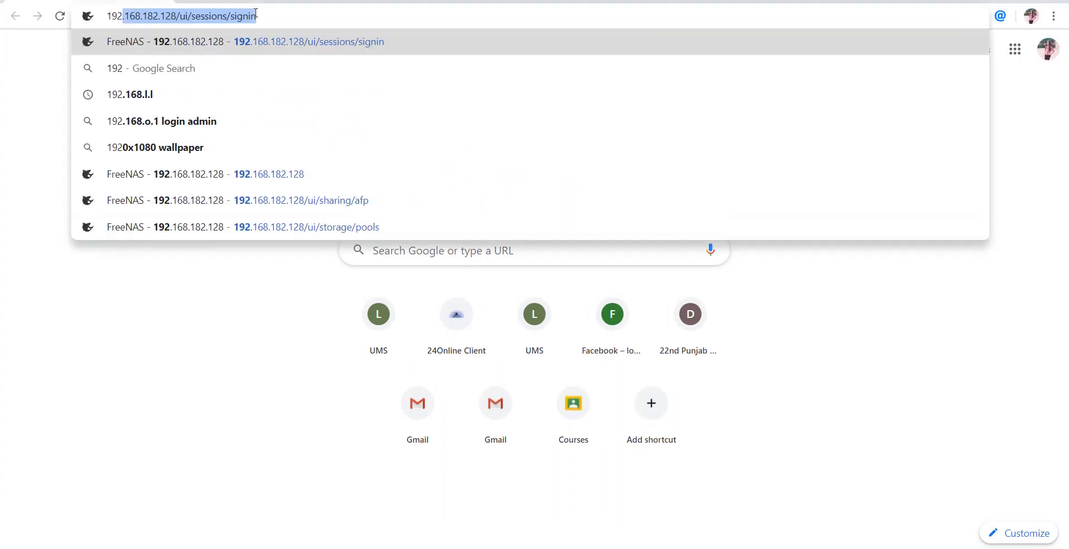
click(297, 38)
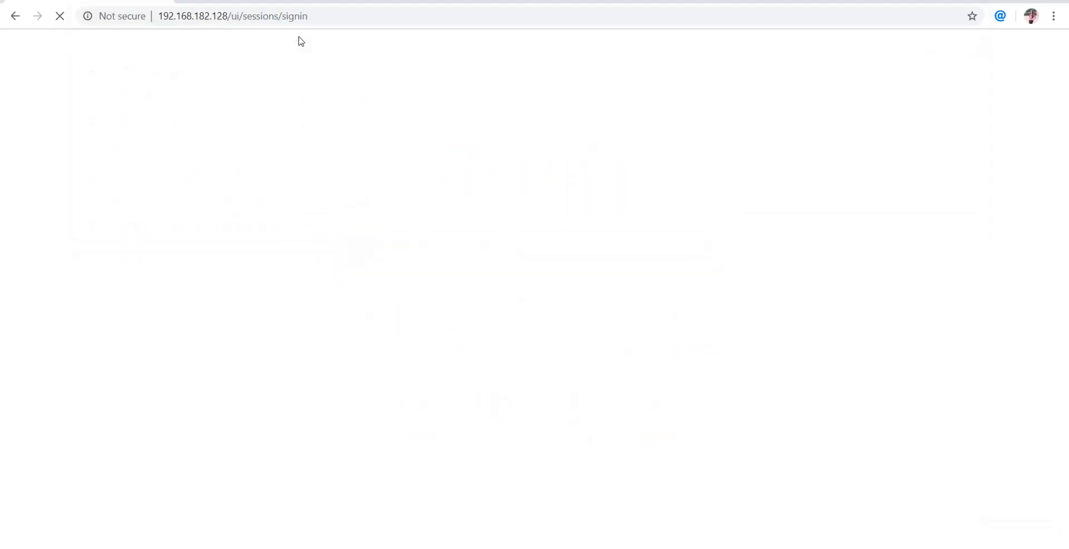
Correct the FreeNAS sign-in address to 192.168.182.131/ui/sessions/signin and load it
click(226, 16)
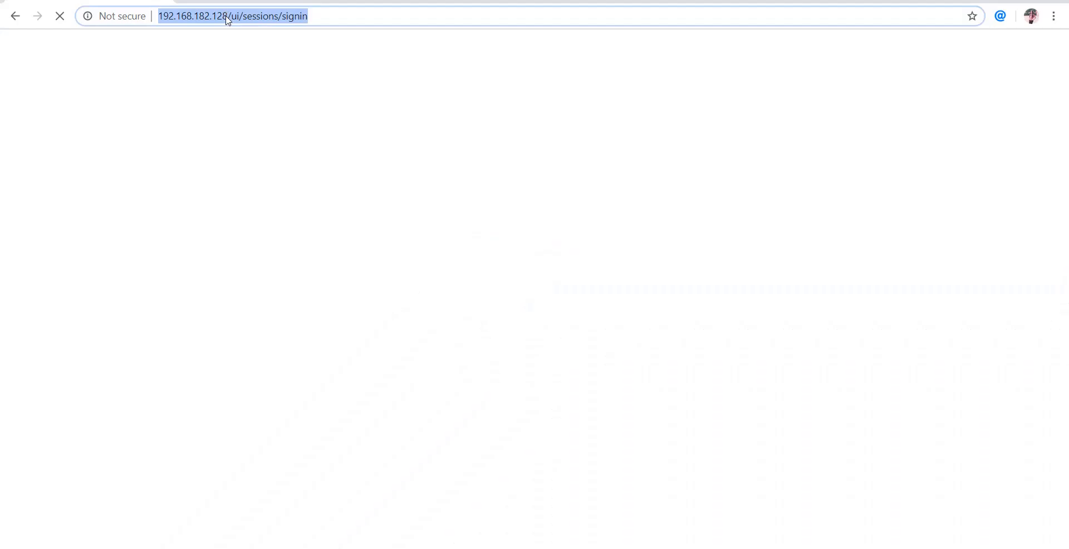
click(227, 18)
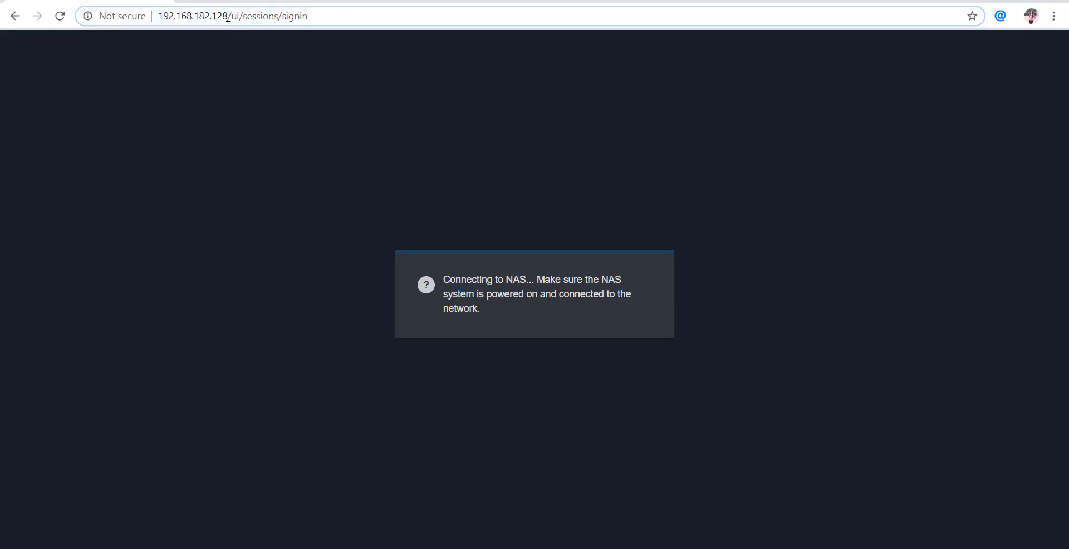
key(BackSpace)
key(BackSpace)
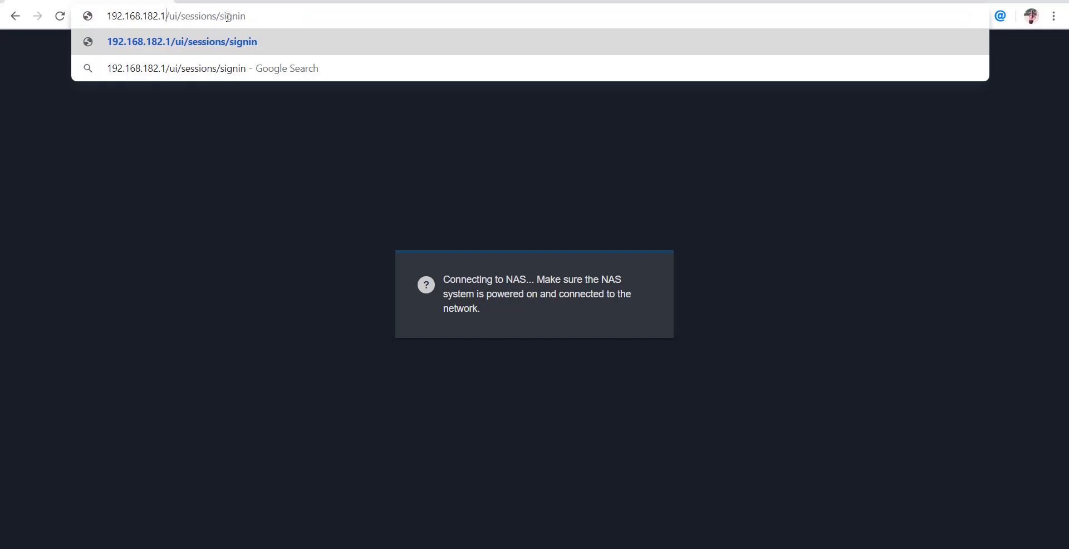
text(31)
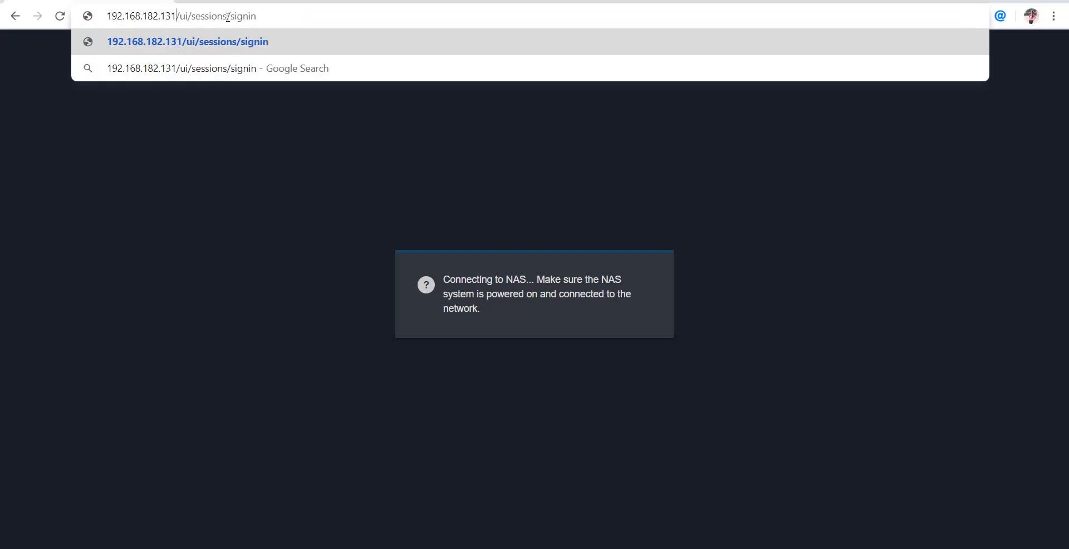
key(Return)
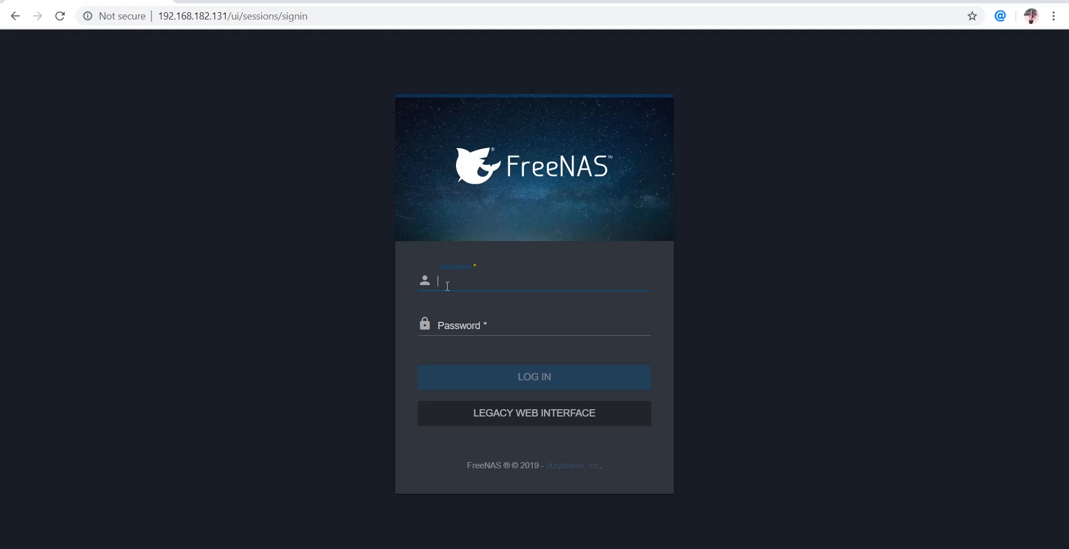
Log in to the FreeNAS web interface as root with the account password, and dismiss the browser's offer to save it
text(ROOT)
key(BackSpace)
key(BackSpace)
key(BackSpace)
key(BackSpace)
text(roo)
click(455, 325)
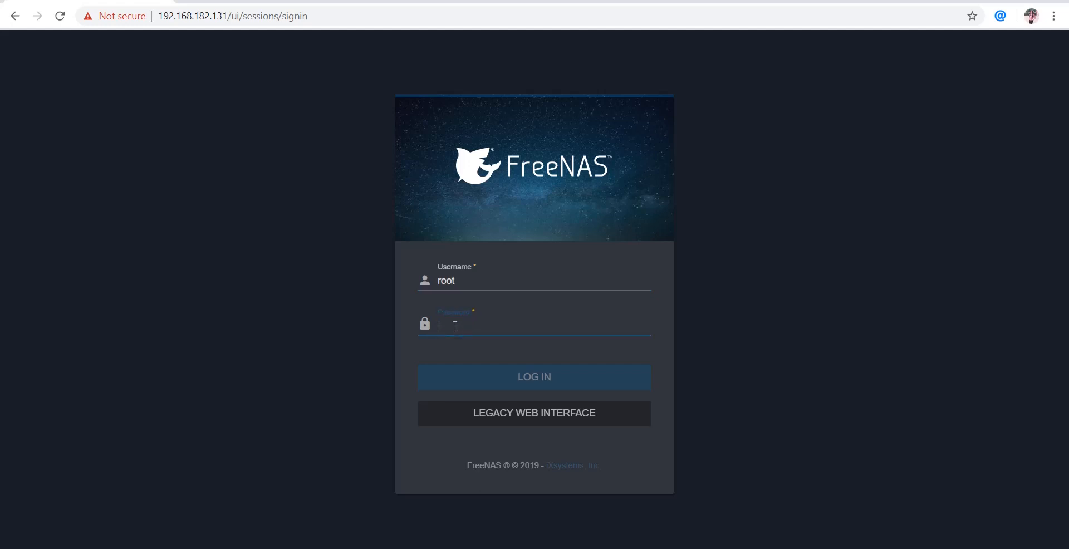
text(•)
click(506, 384)
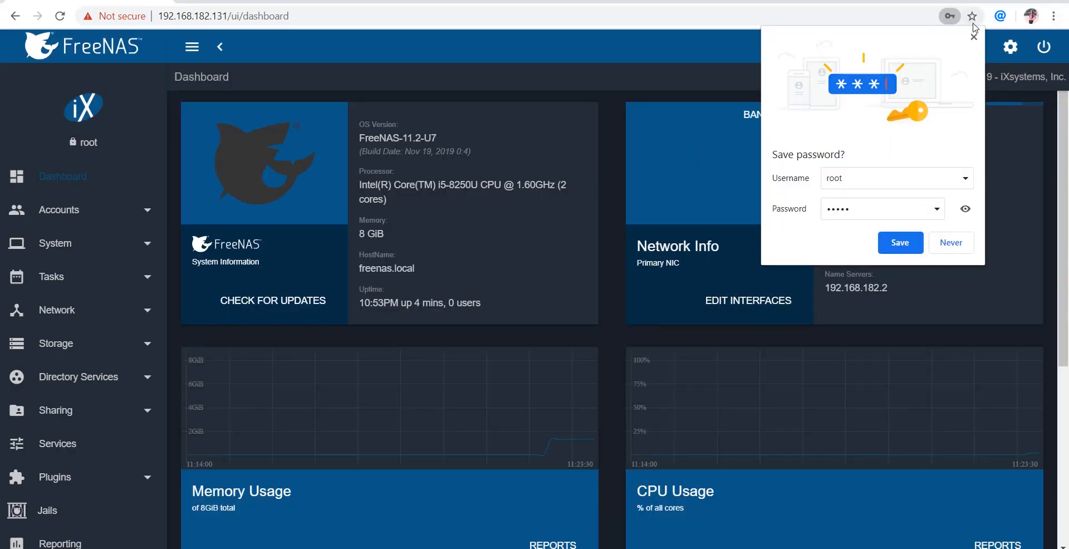
click(973, 37)
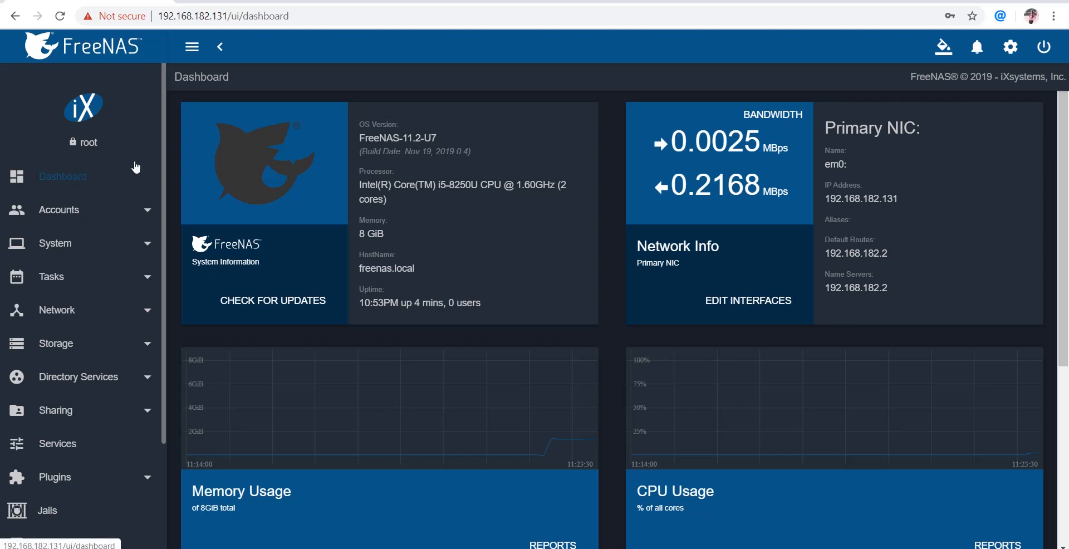
Look through the rest of the dashboard's navigation entries and log out of the FreeNAS web interface
drag(163, 144, 163, 332)
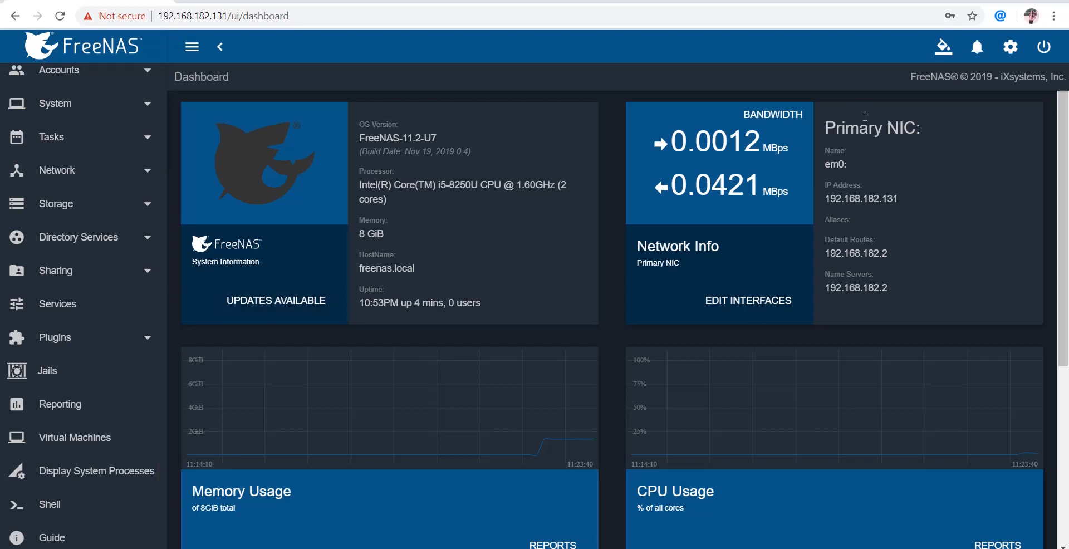
click(1044, 48)
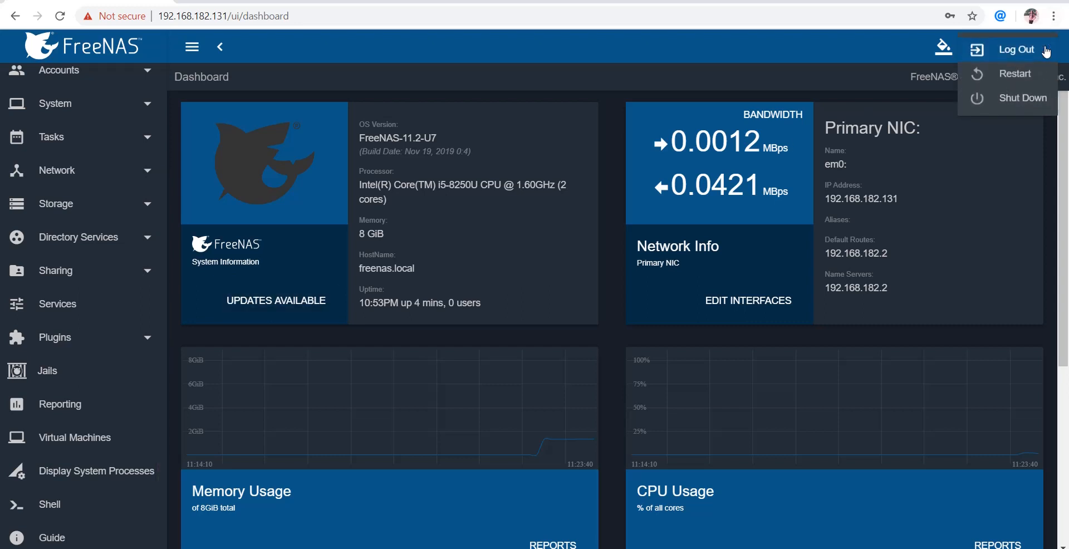
click(1014, 51)
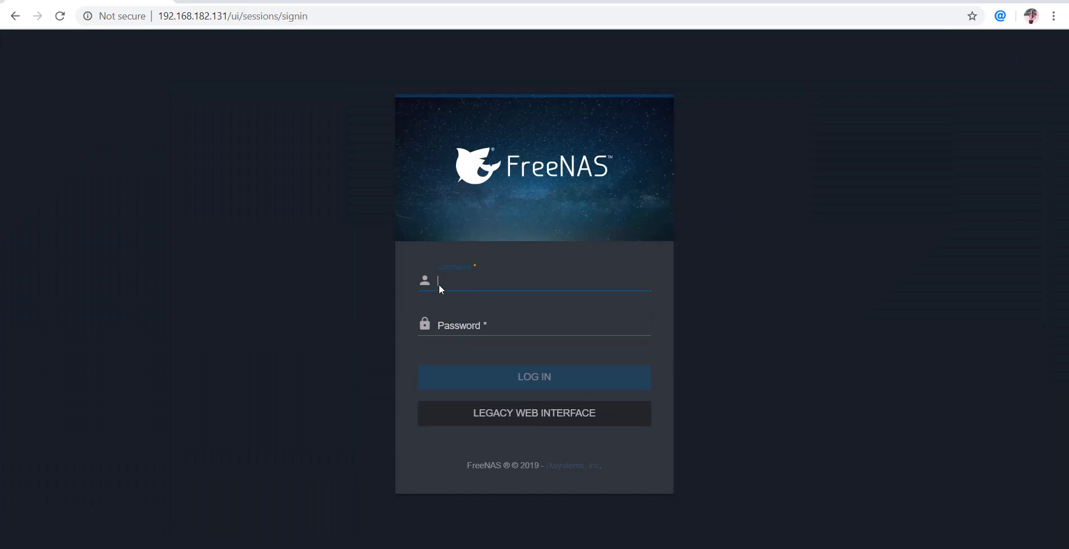
Enter the username root and the account password on the sign-in page, and continue to the legacy web interface
text(root)
click(451, 330)
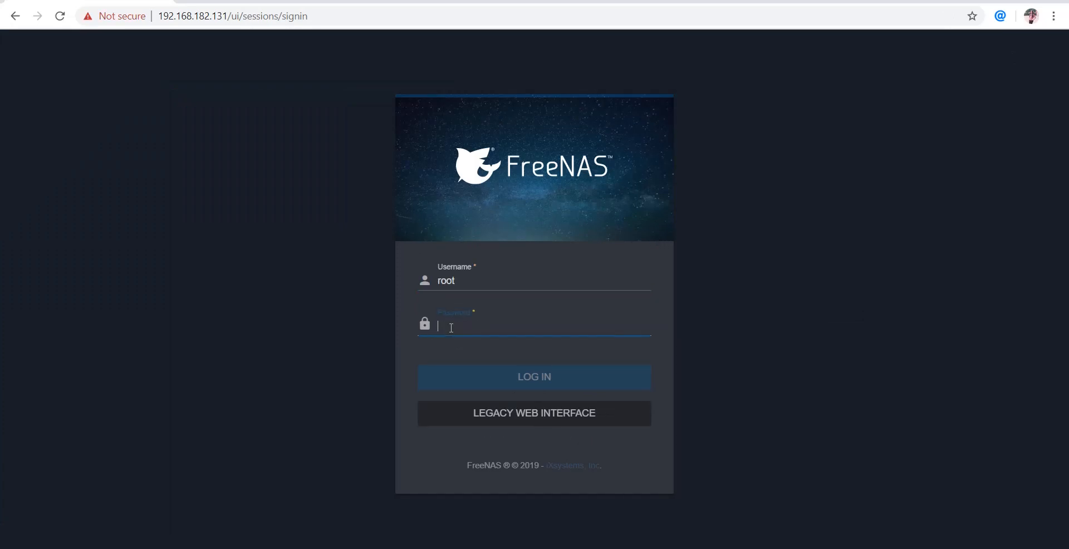
text(•••••)
click(480, 414)
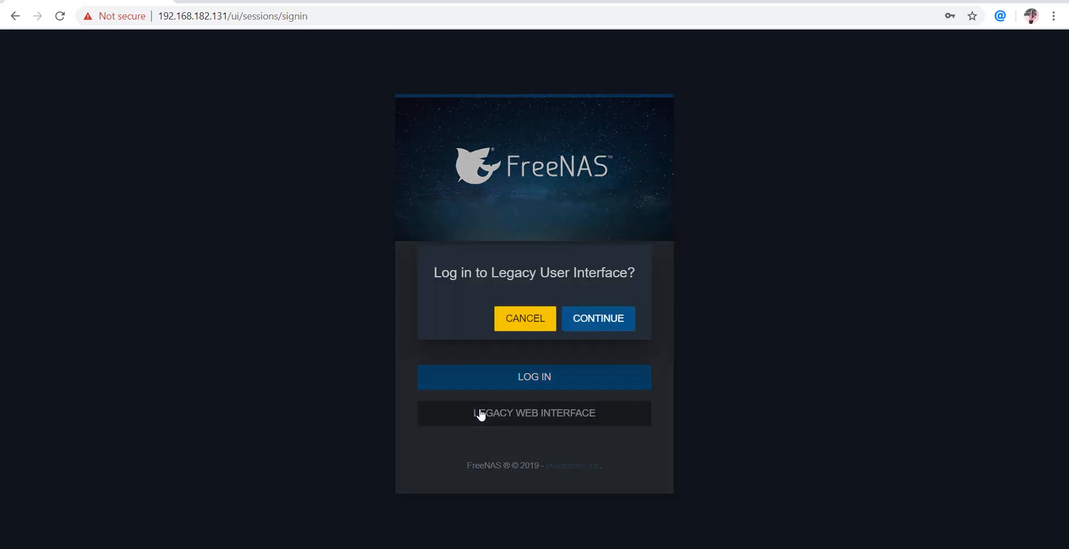
click(615, 318)
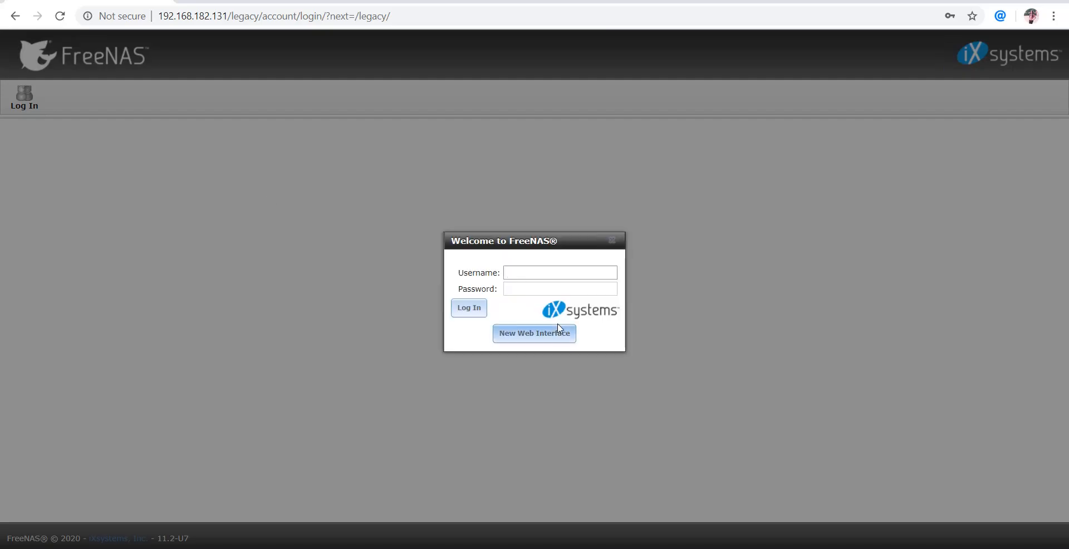
Log in to the legacy interface as root with the account password, dismissing the password-saving offer and the Initial Wizard
click(546, 275)
text(root)
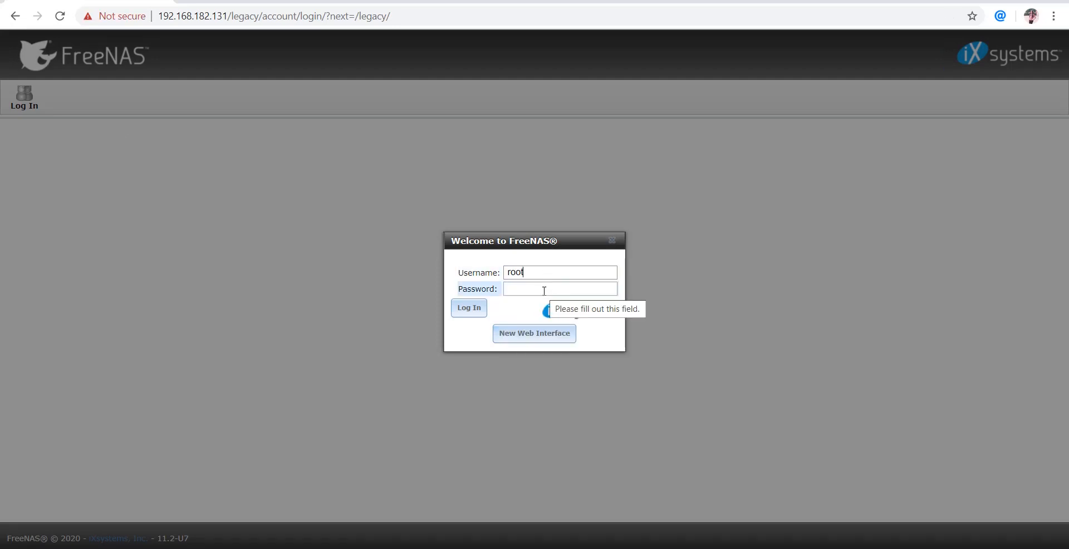
click(546, 286)
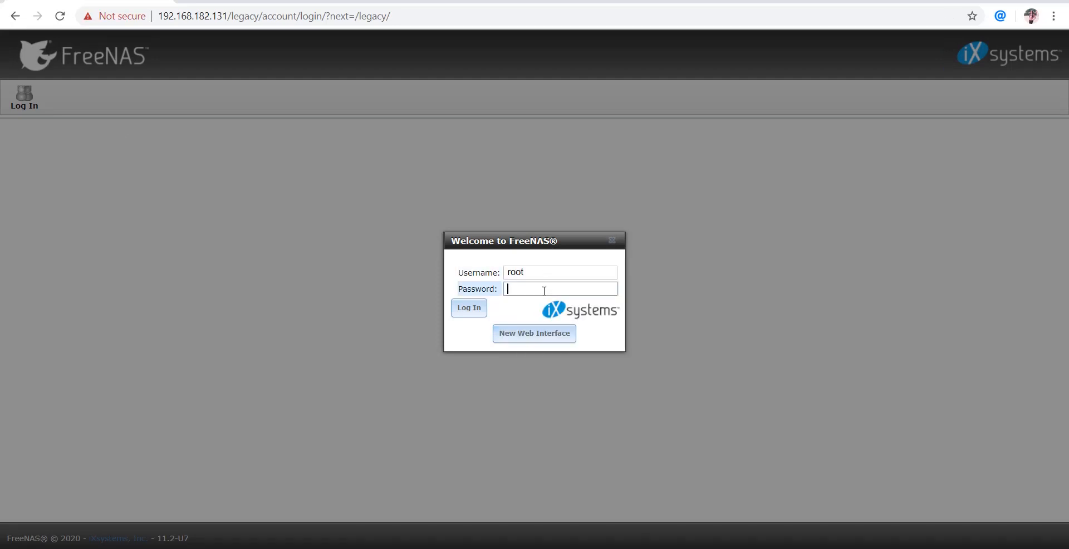
text(****)
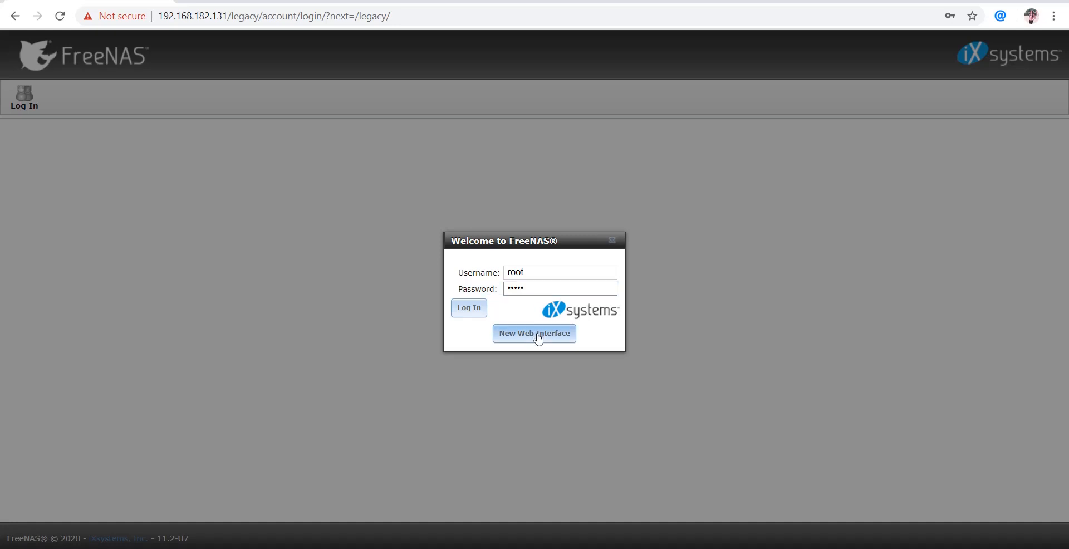
click(462, 313)
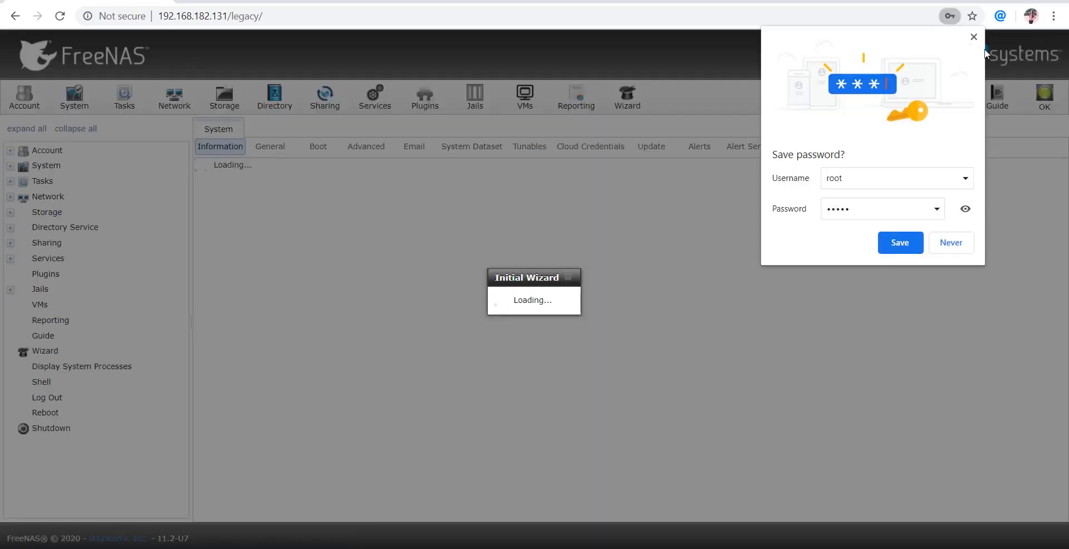
click(974, 37)
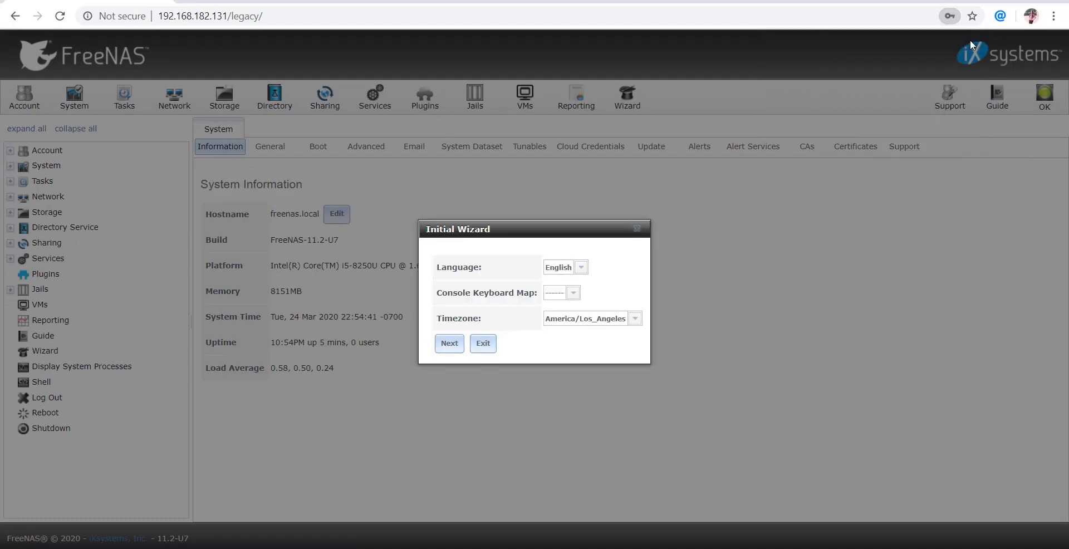
click(637, 230)
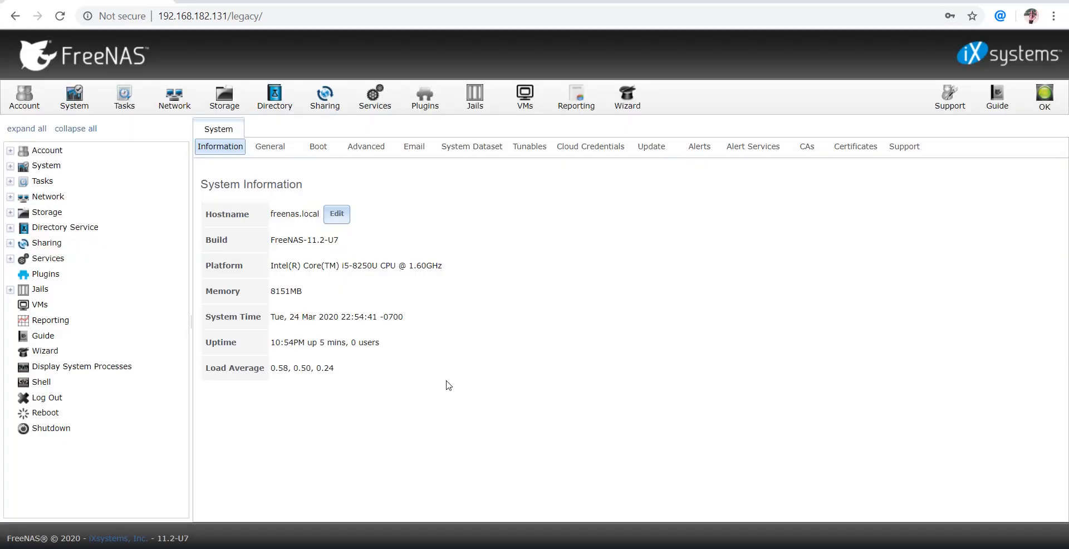